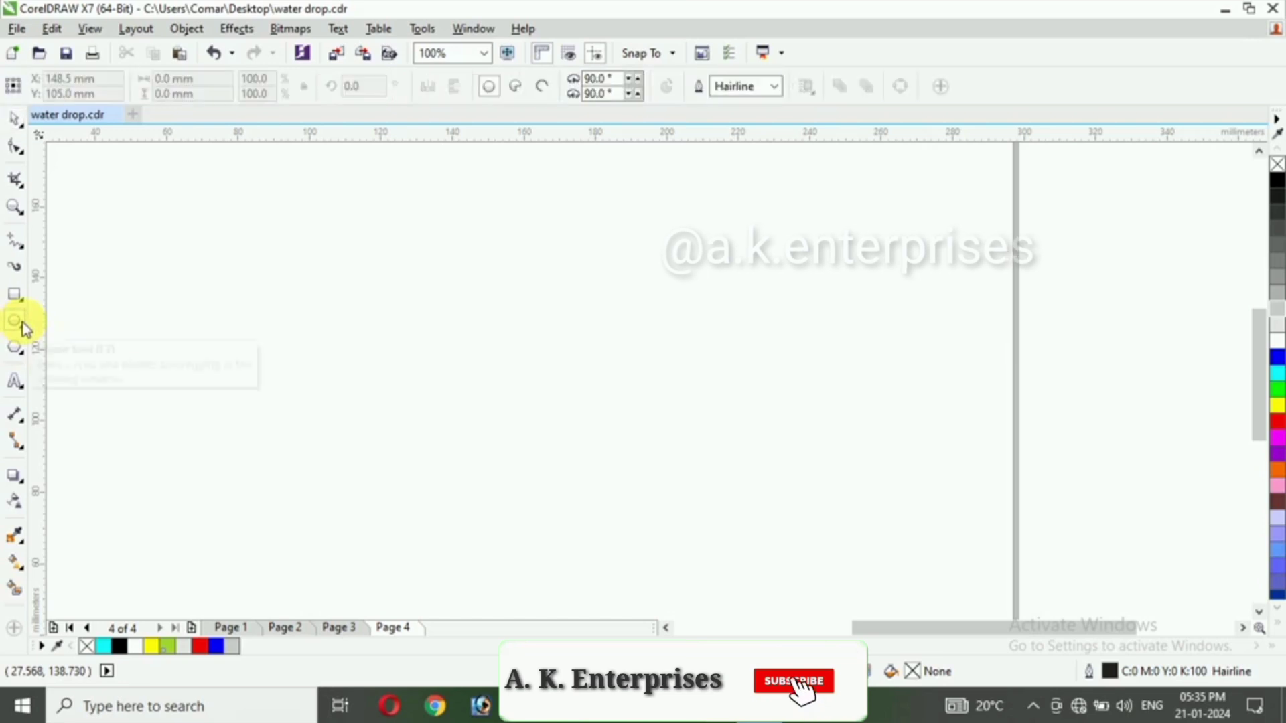
Draw a tall ellipse about 92 mm wide and 152 mm high on the page and set its outline width to 0.5 mm.
left_click_drag(625, 238, 844, 568)
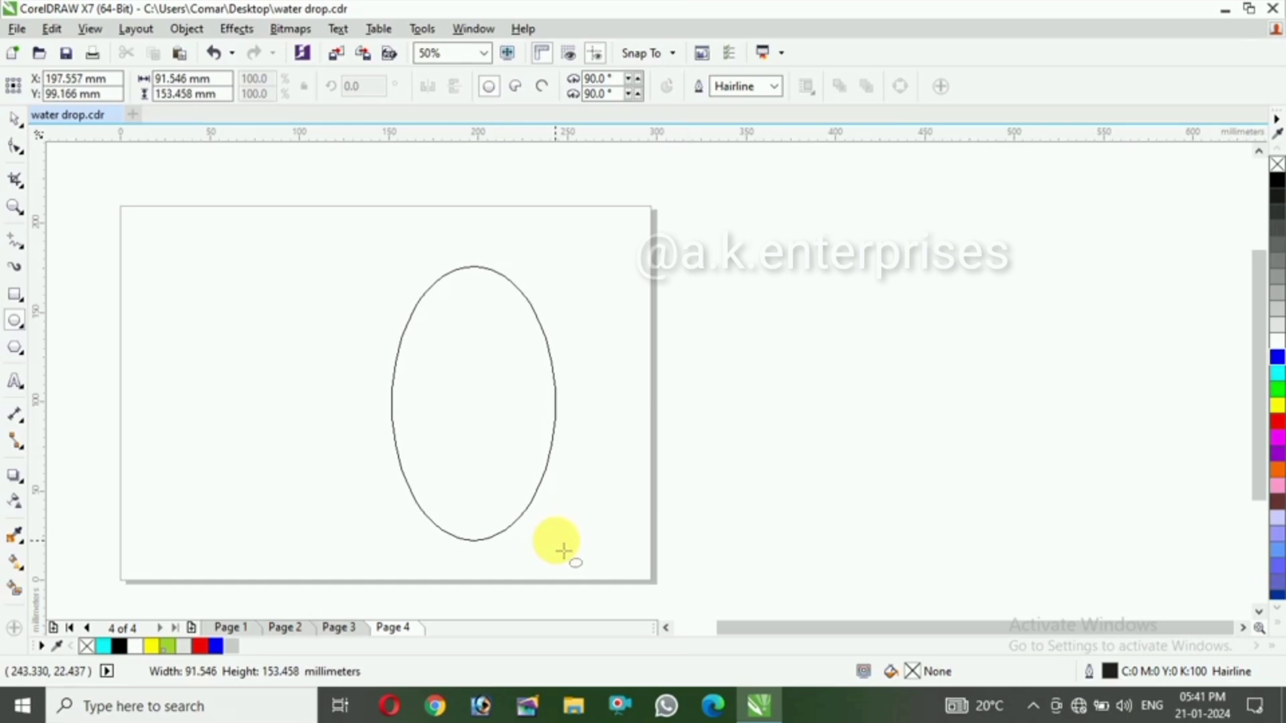
left_click_drag(554, 540, 567, 535)
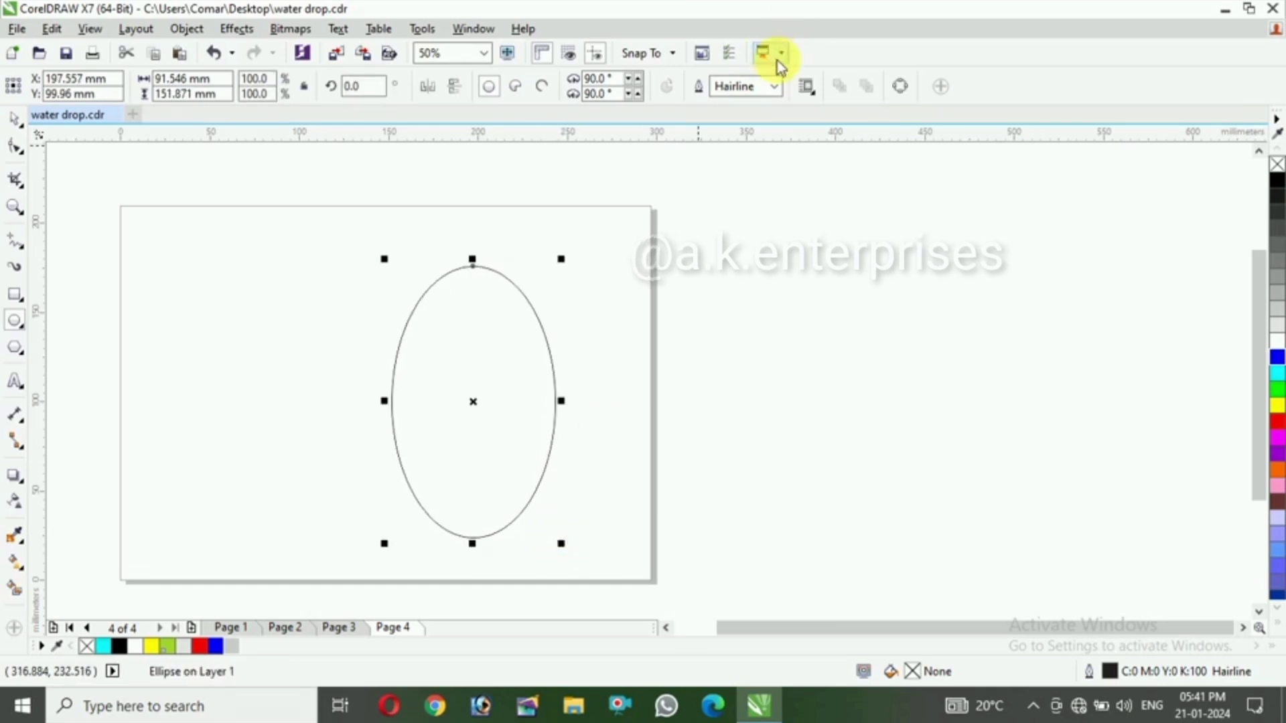
left_click(774, 86)
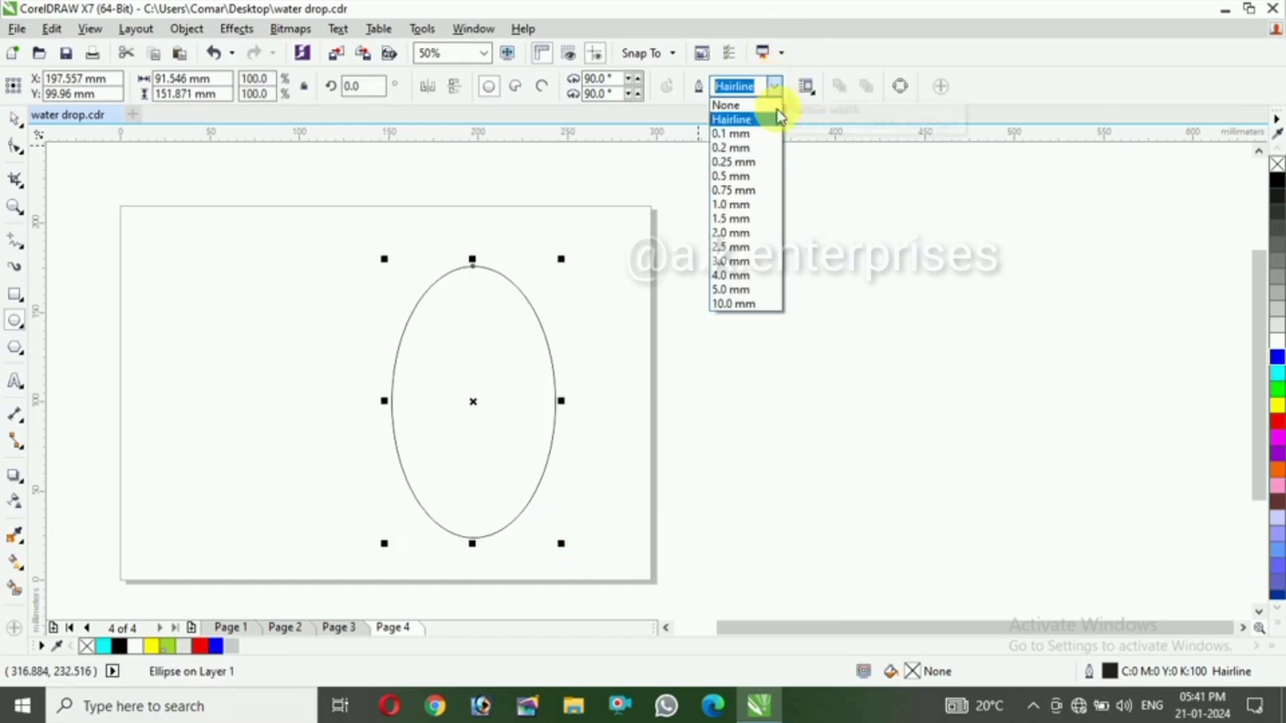
left_click(742, 176)
left_click(13, 119)
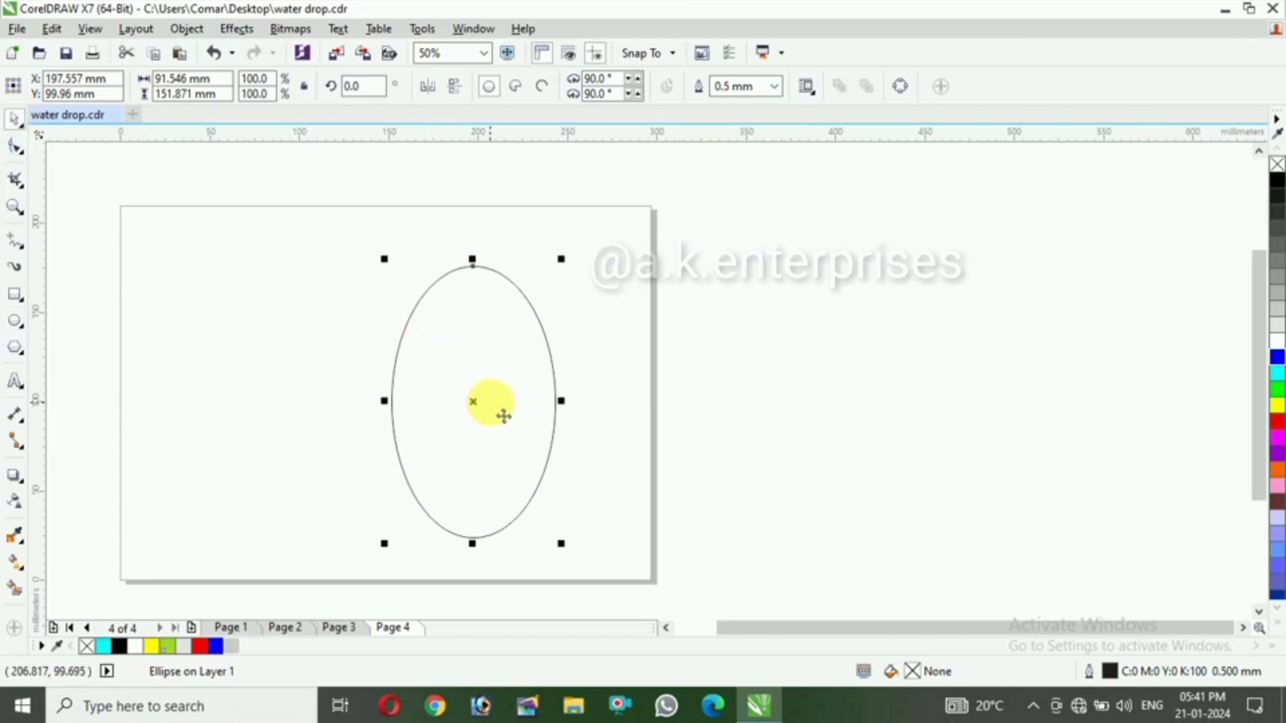
Place two copies of the ellipse to its left, one offset about 12 mm and another about 2.6 mm further.
left_click_drag(487, 402, 497, 417)
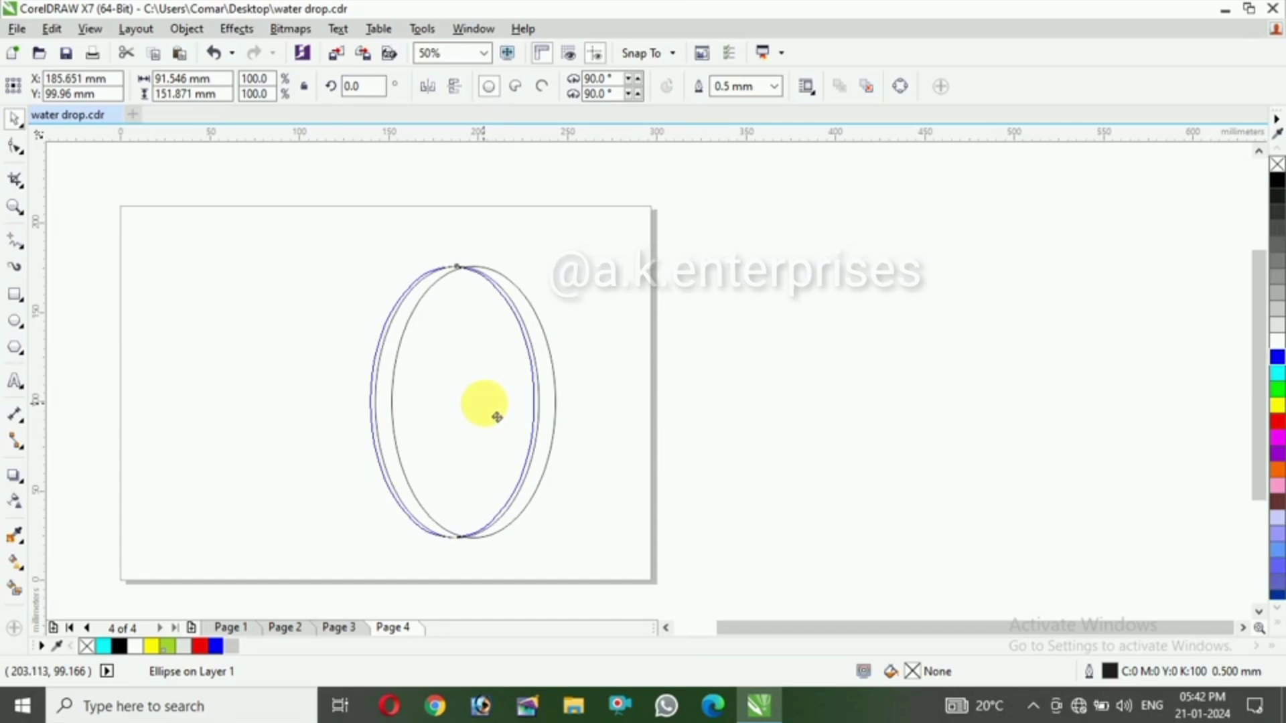
left_click_drag(497, 417, 497, 418)
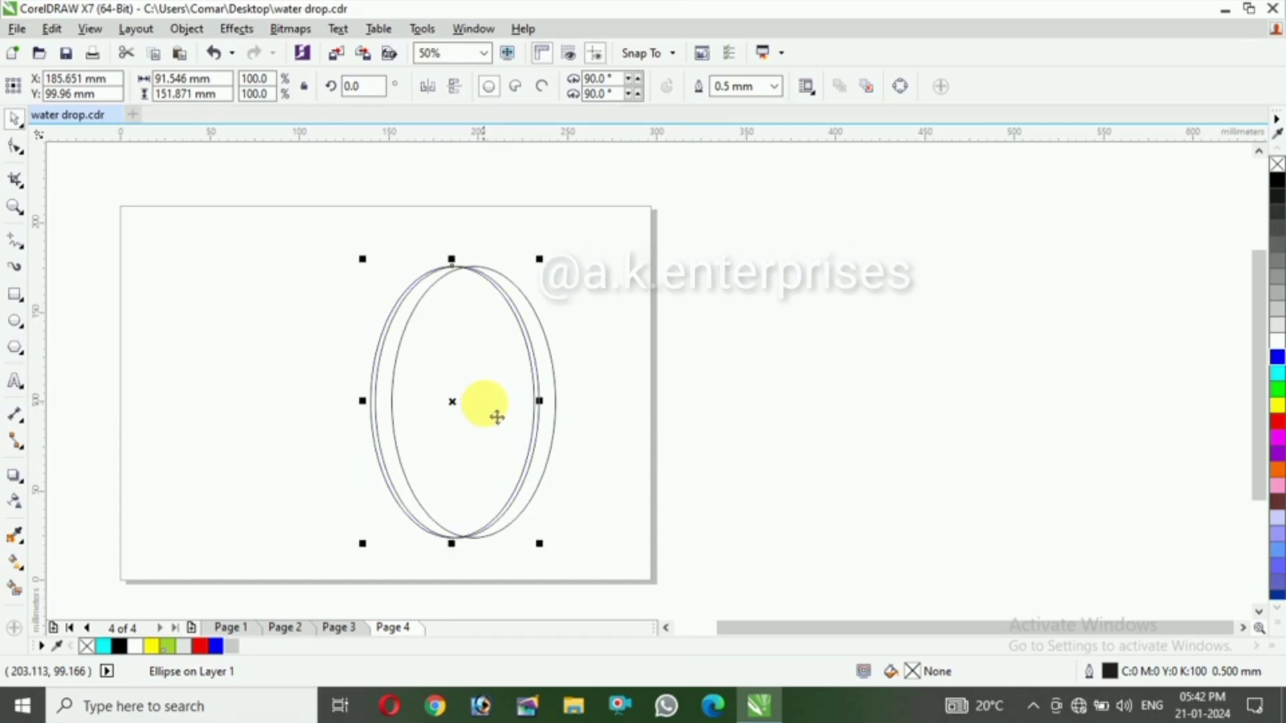
left_click(434, 312)
Duplicate the pair of copied ellipses about 11 mm to the left and repeat that duplication four times.
left_click_drag(322, 243, 545, 565)
left_click_drag(465, 416, 434, 412)
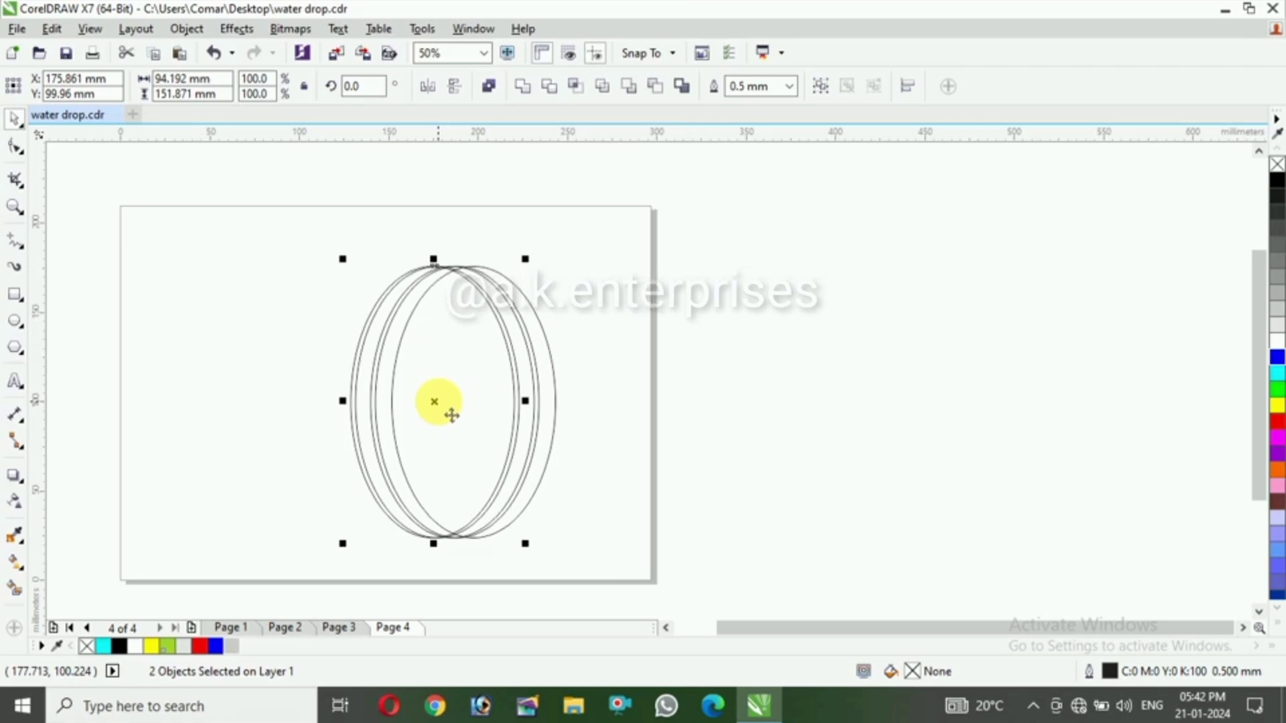
key("ctrl+r")
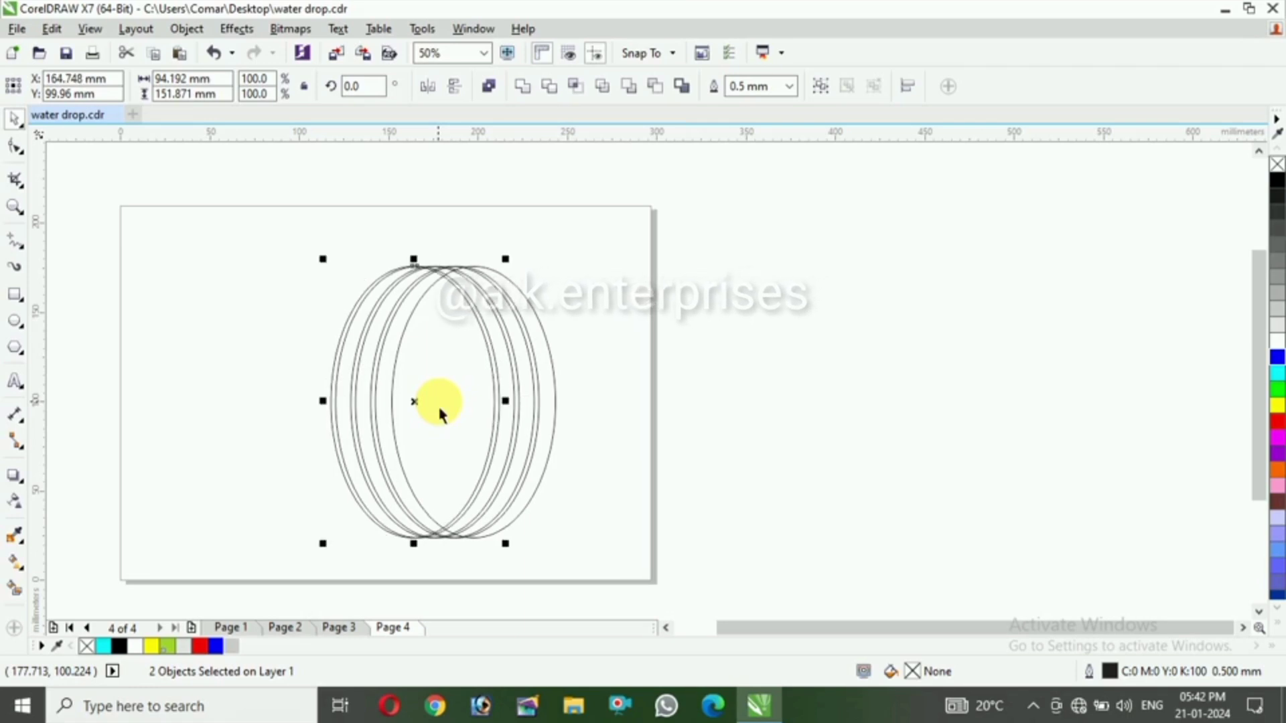
key("ctrl+r")
key("ctrl+r")
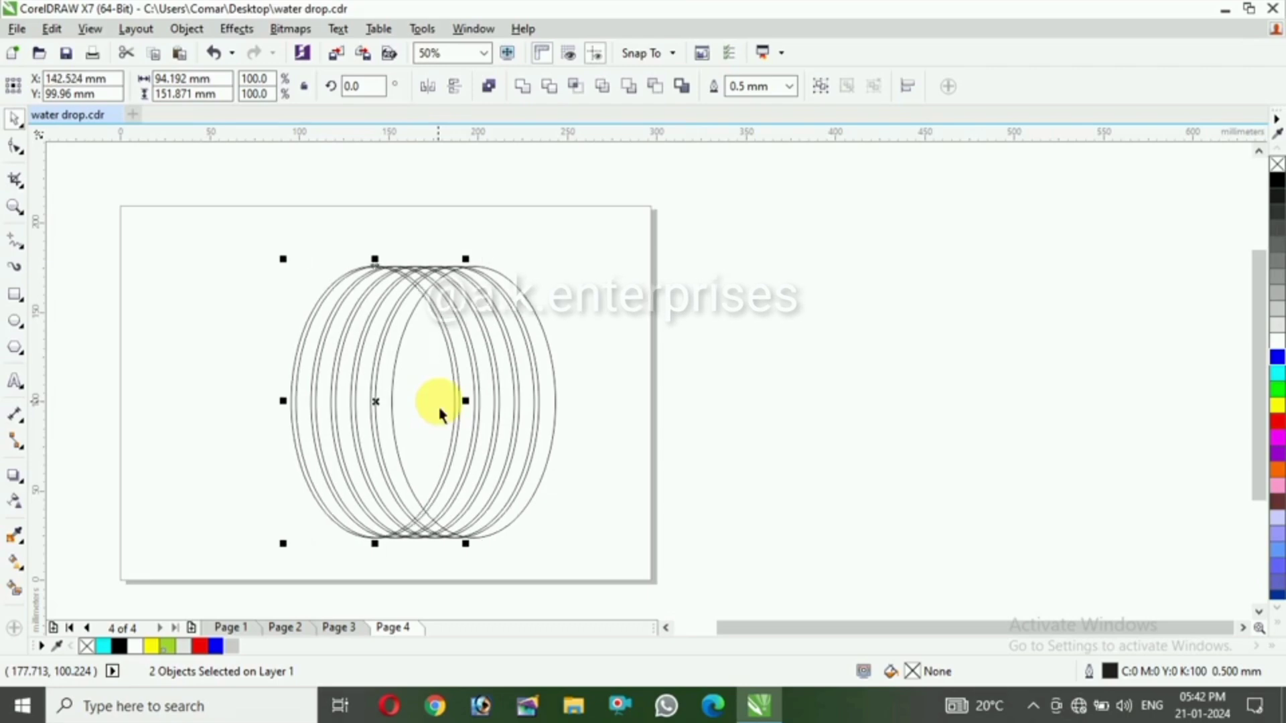
key("ctrl+r")
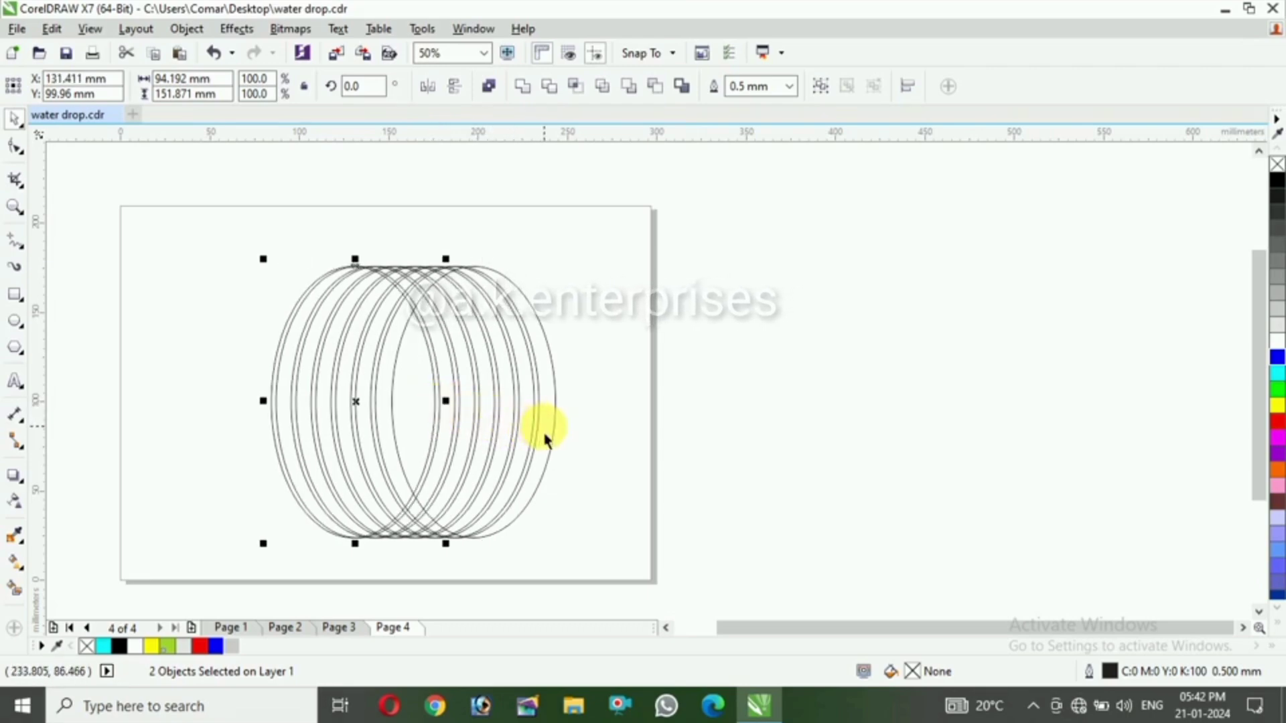
left_click(79, 273)
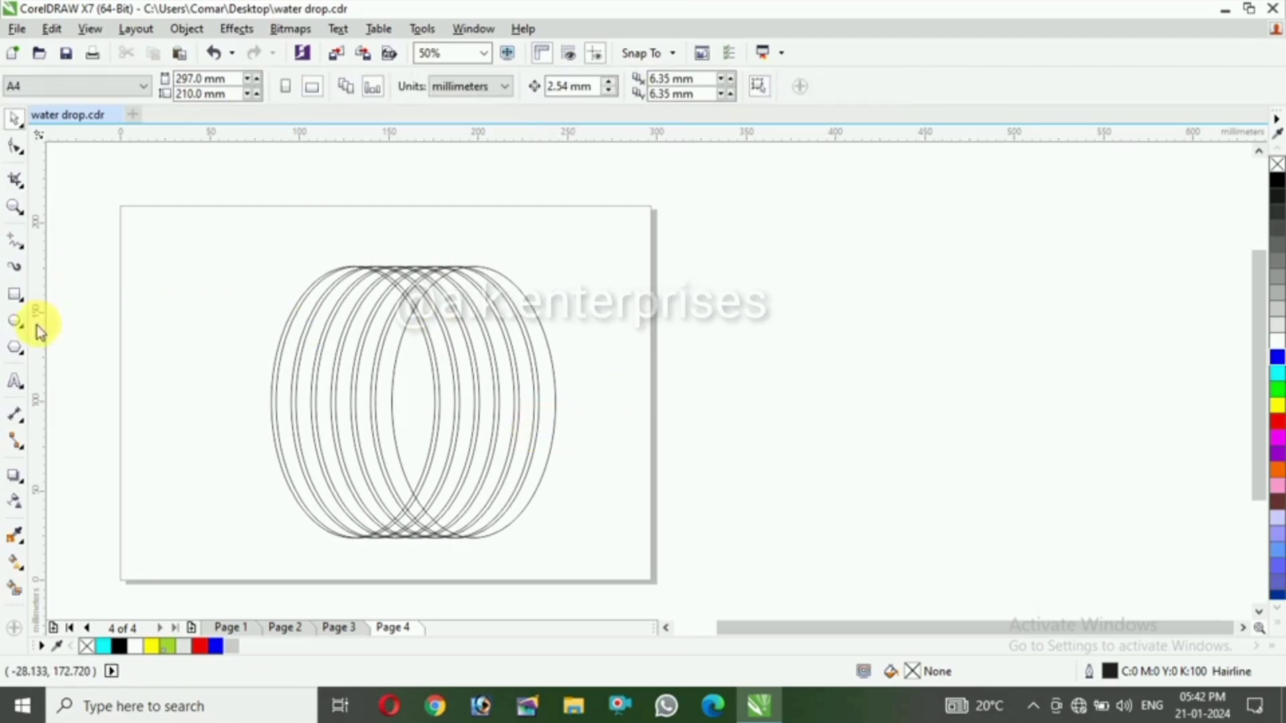
Draw a narrow rectangle about 2.5 by 29 mm, matching the gap in the leftmost ellipse pair, with a 0.5 mm outline.
left_click(15, 294)
scroll(284, 420, "up", 2)
left_click_drag(298, 338, 322, 557)
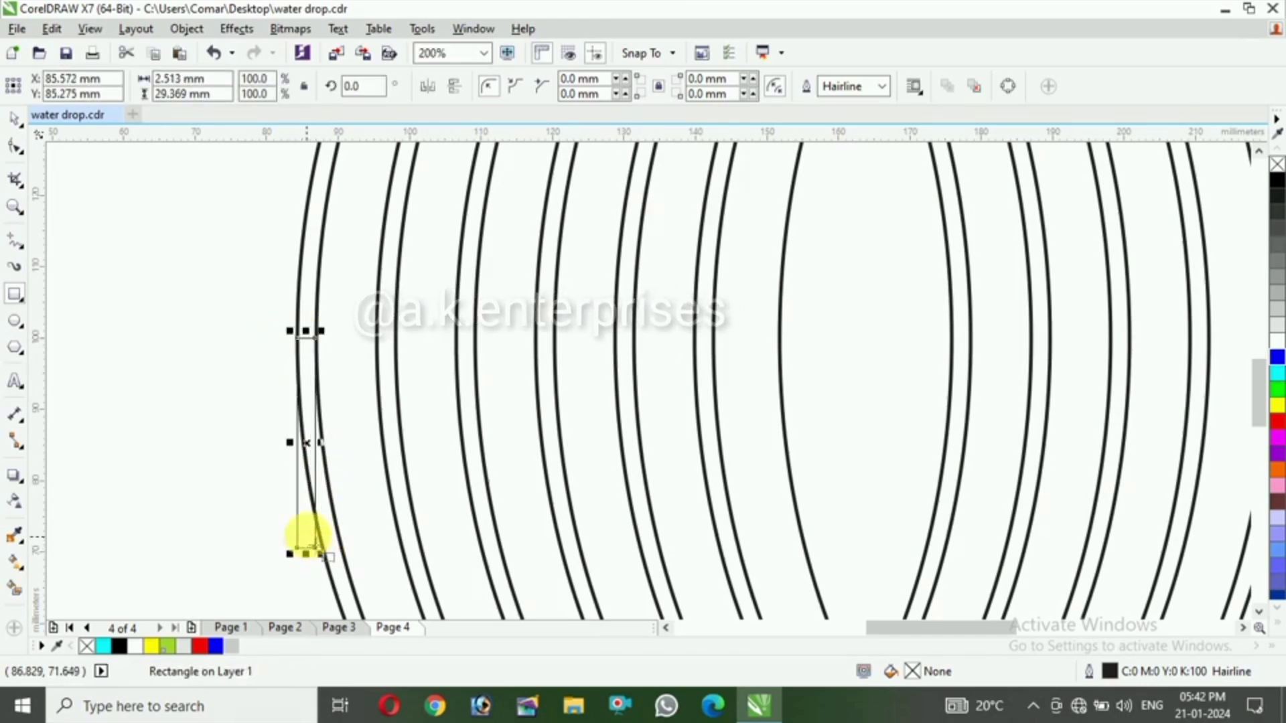
left_click(880, 86)
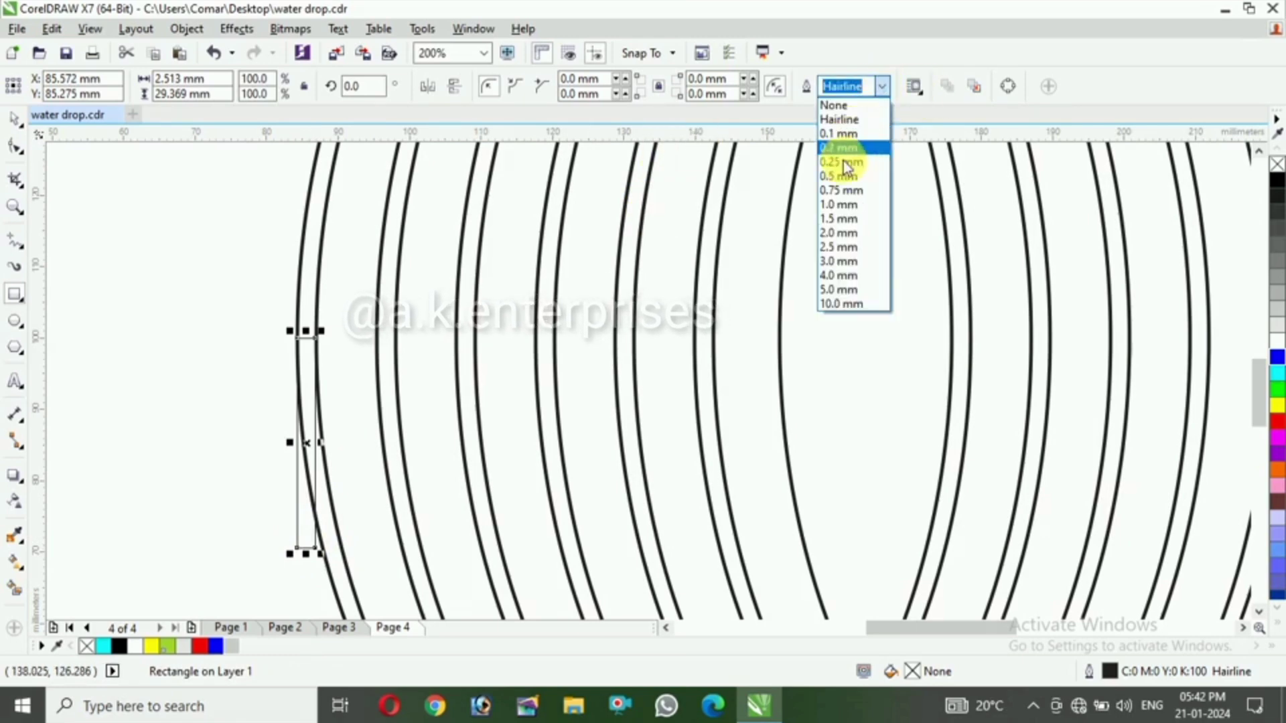
left_click(841, 177)
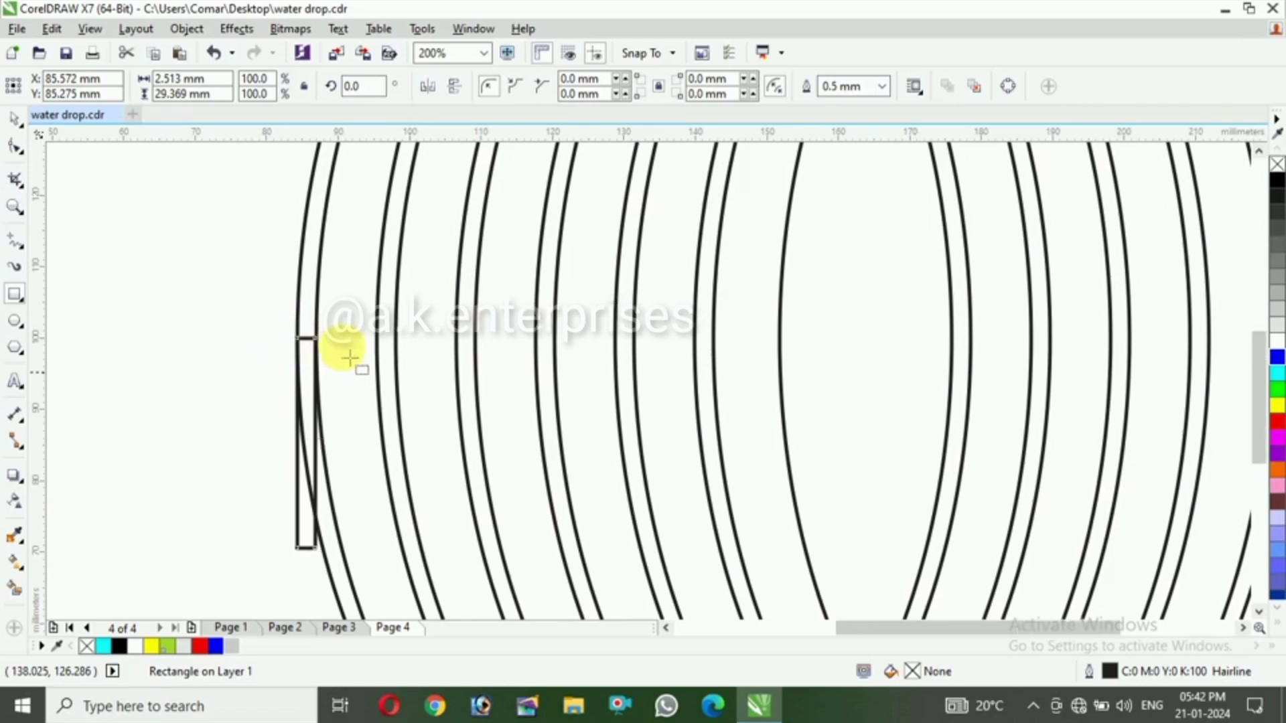
Move the narrow rectangle clear of the ellipses on their left side and rotate it 90 degrees.
scroll(348, 351, "down", 2)
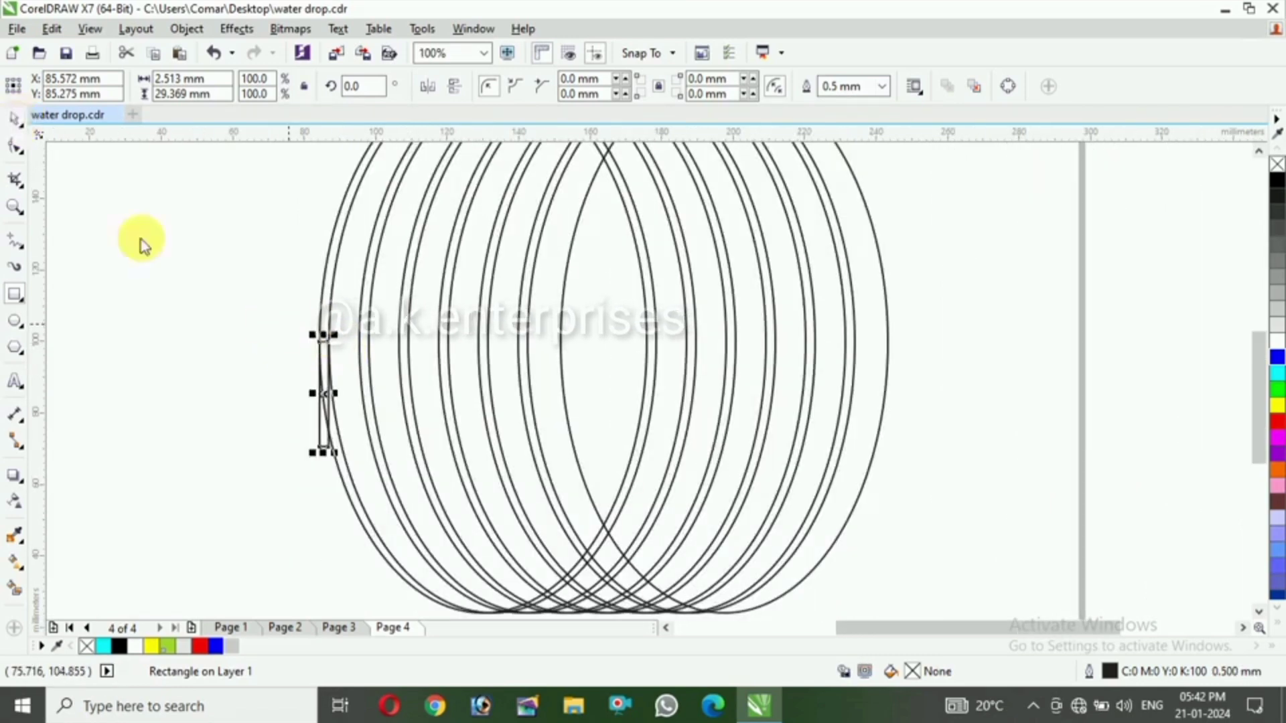
left_click_drag(279, 359, 231, 315)
left_click(367, 85)
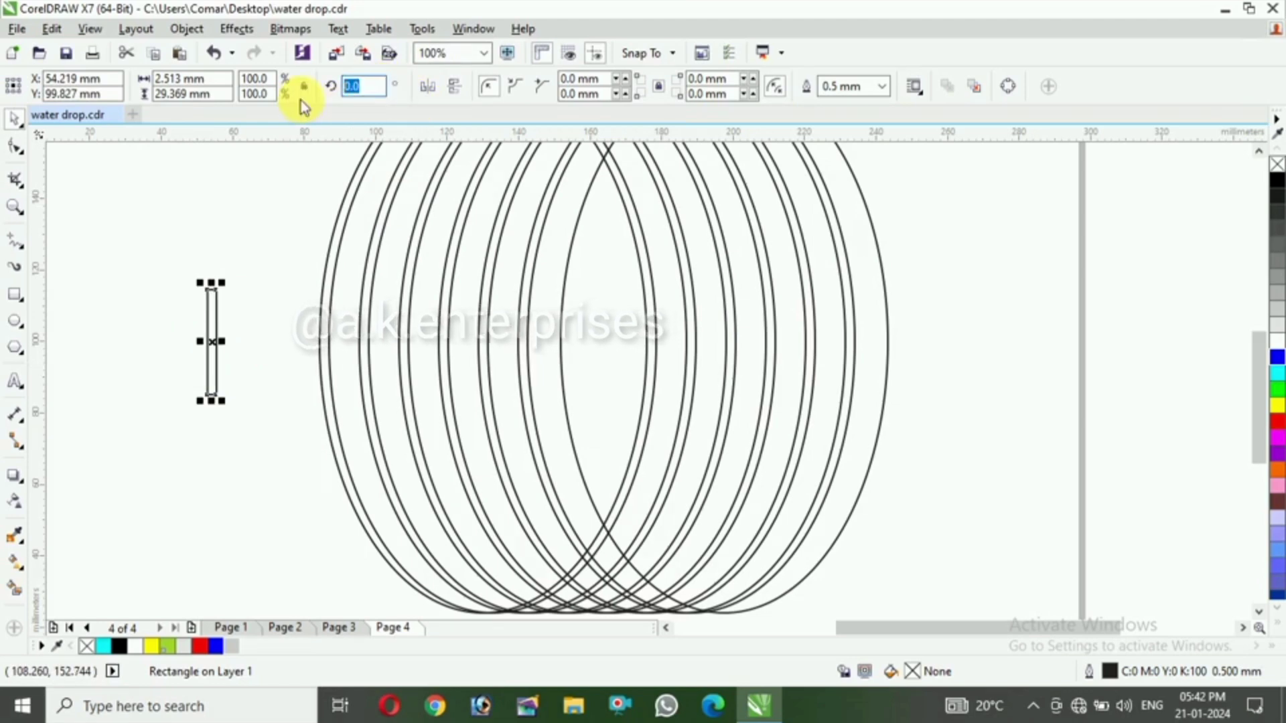
type("9")
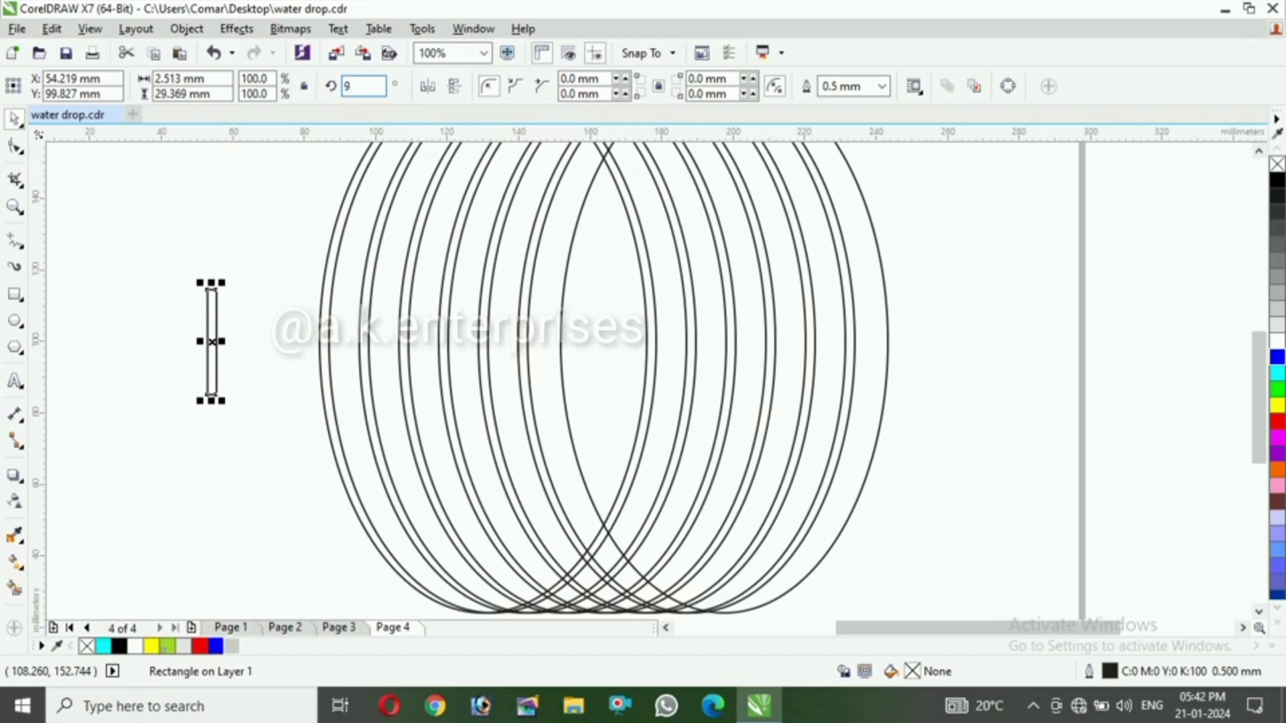
type("0")
key("Return")
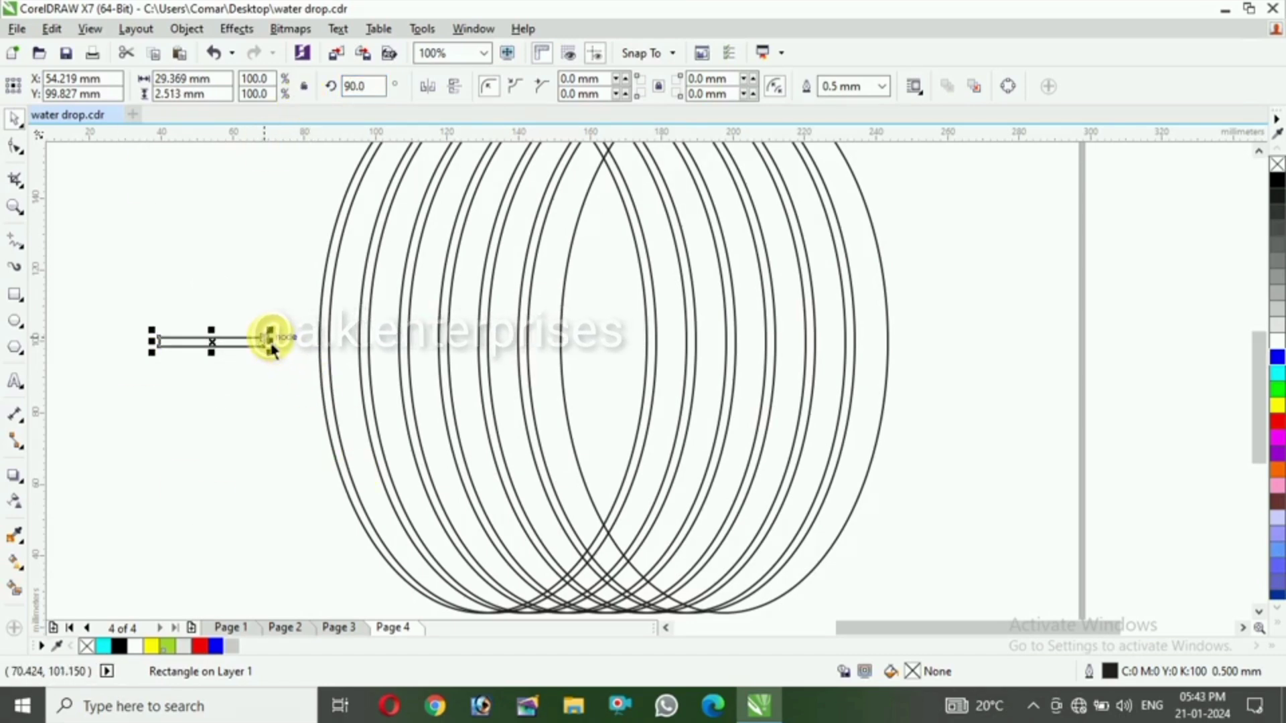
Stretch the horizontal rectangle to about 273 mm long so it crosses all the ellipses, and dismiss the text update notice.
left_click_drag(267, 340, 1052, 362)
scroll(813, 368, "down", 4)
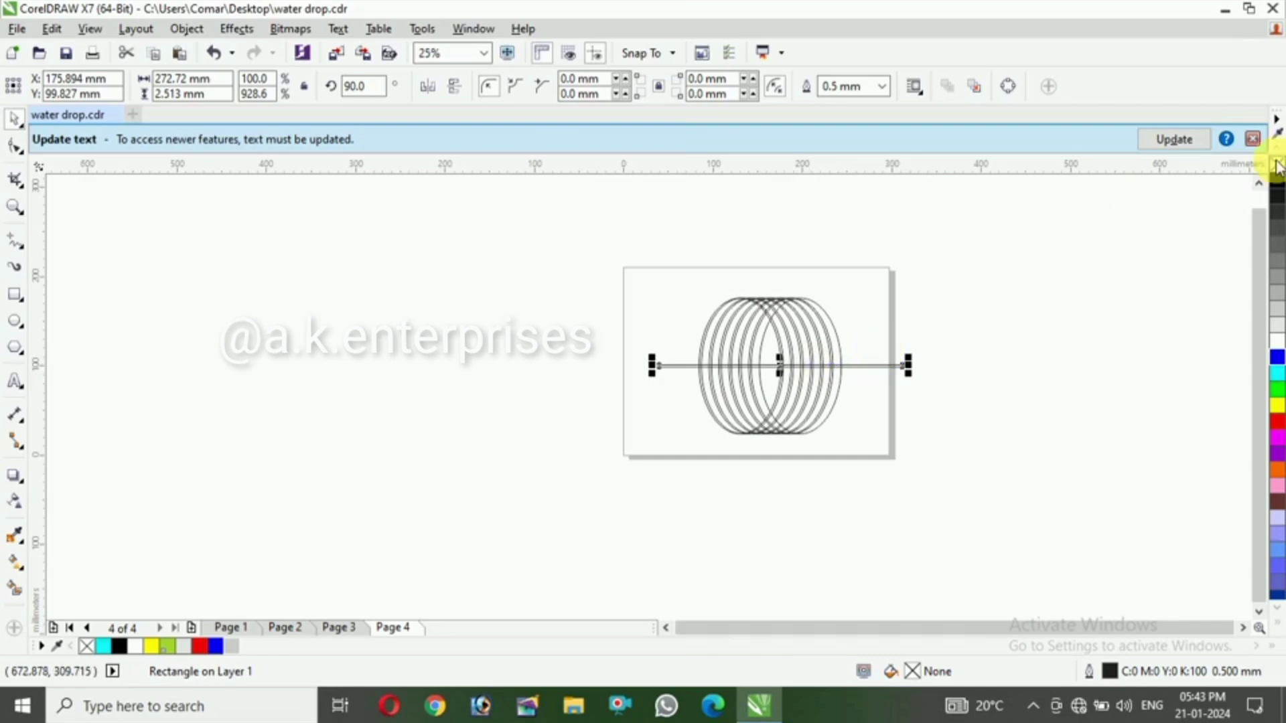
left_click(1252, 138)
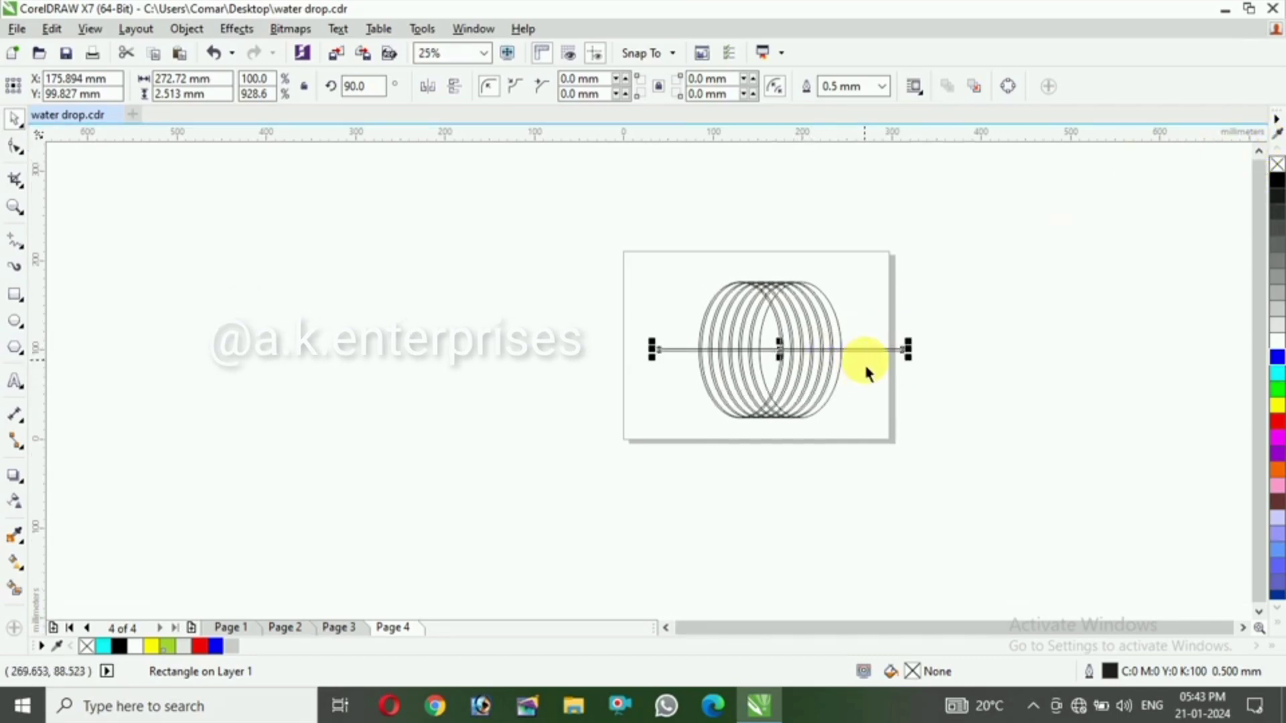
scroll(861, 362, "up", 4)
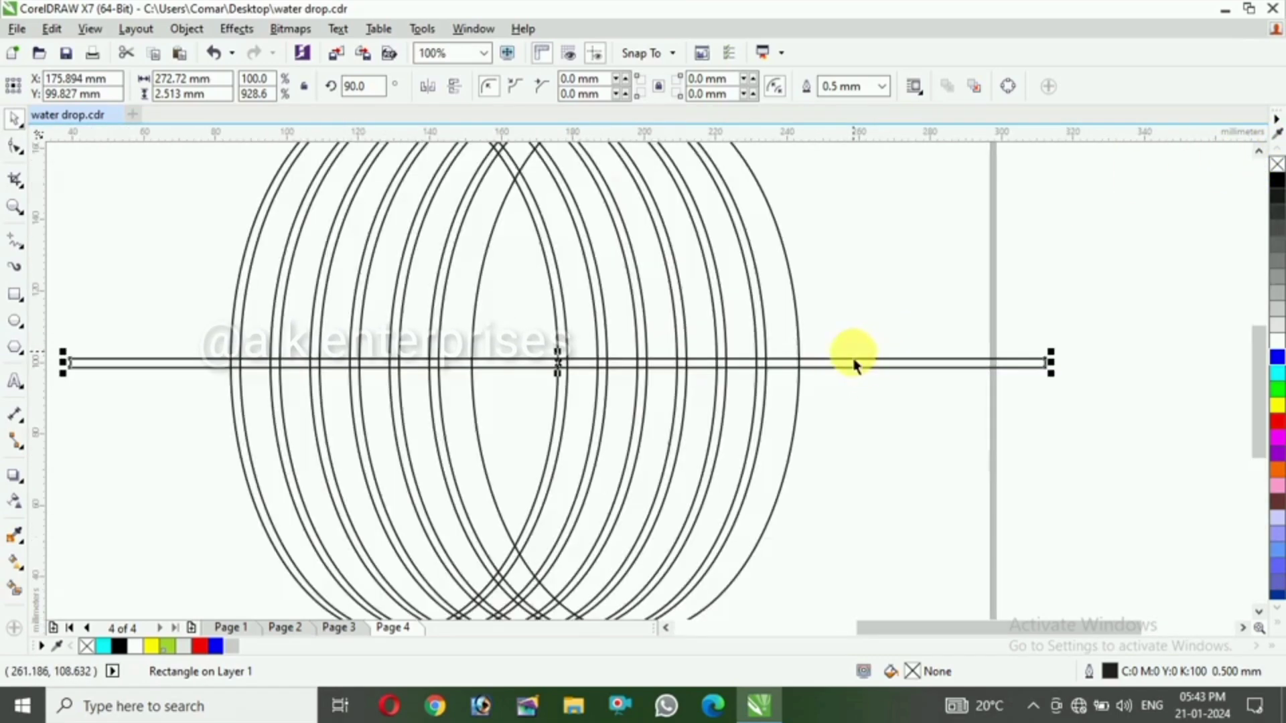
Move the bar up near the top of the ellipses, duplicate it about 10 mm below, and repeat the duplication ten times.
left_click_drag(835, 375, 808, 235)
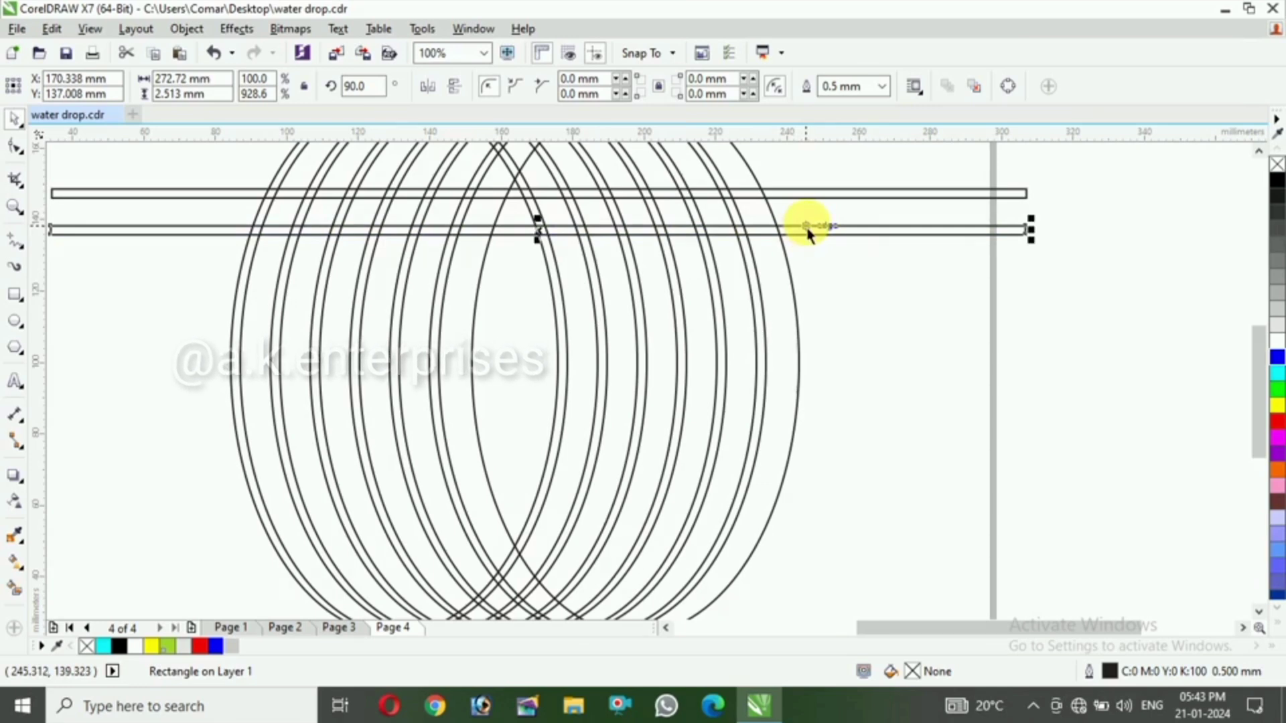
key("ctrl+r")
key("ctrl+r")
key("ctrl+r")
key("ctrl+r")
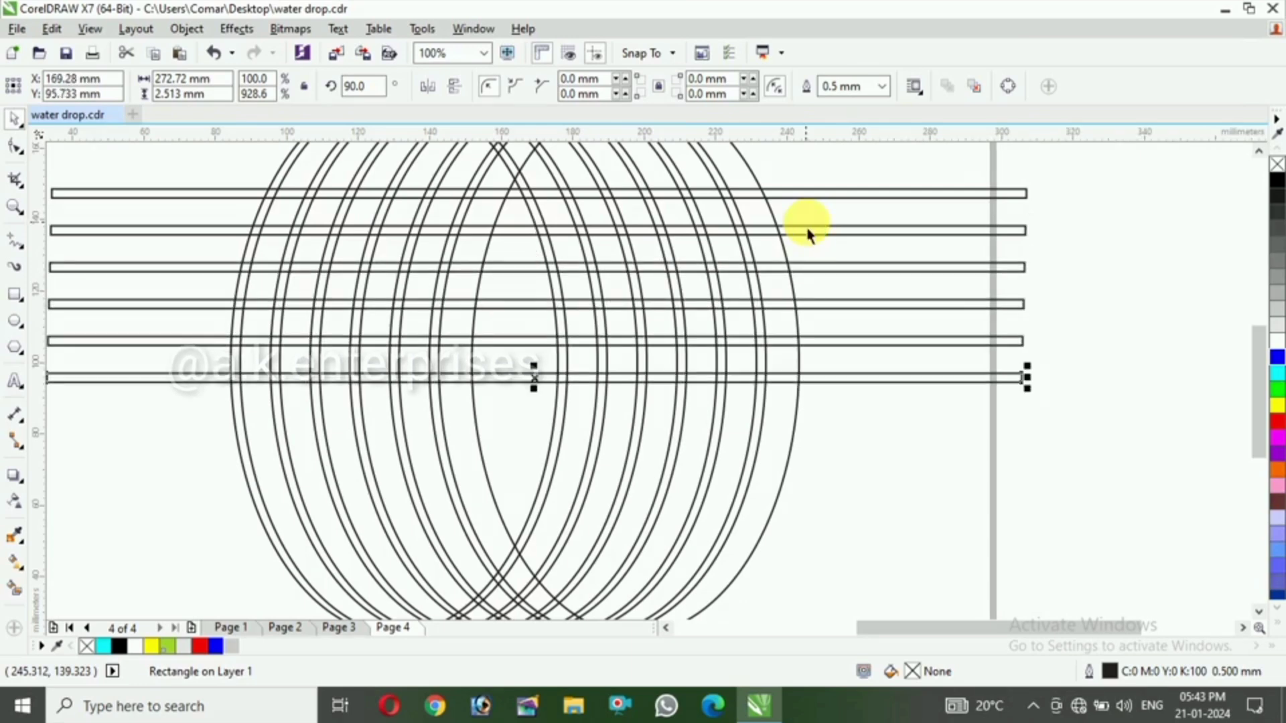
key("ctrl+r")
key("ctrl+r")
key("ctrl+r")
key("ctrl+r")
key("ctrl+r")
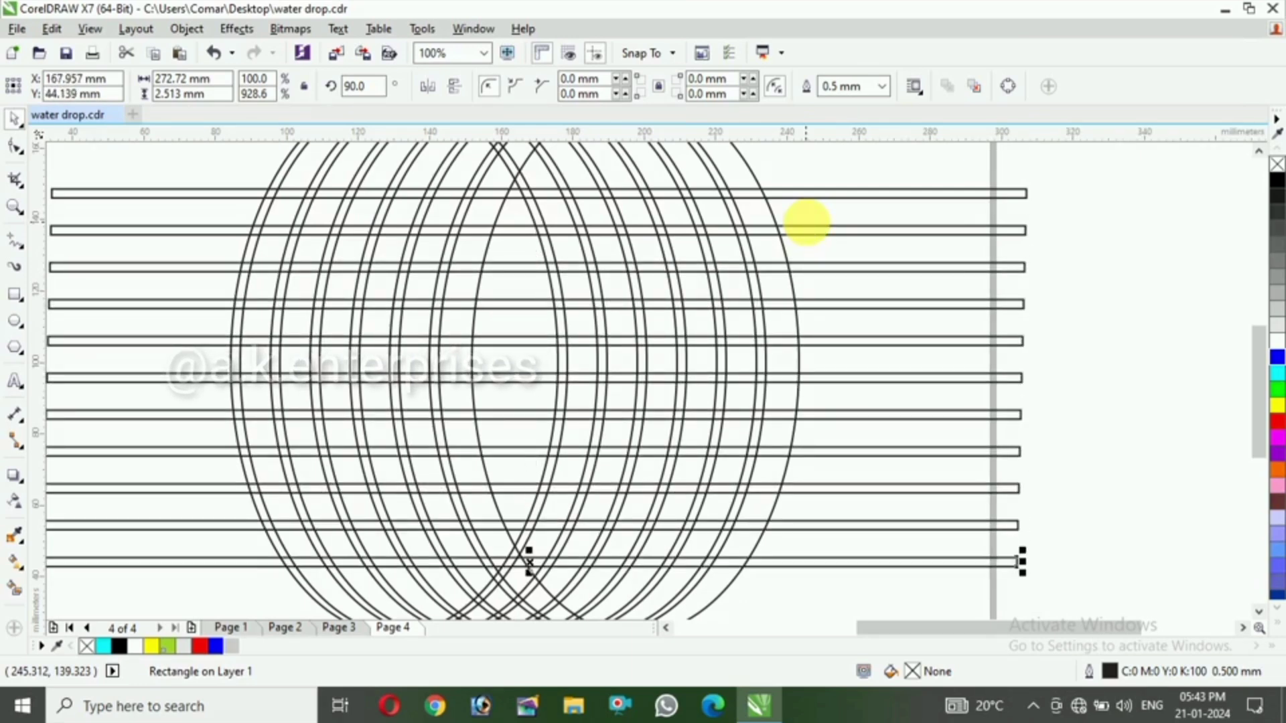
key("ctrl+r")
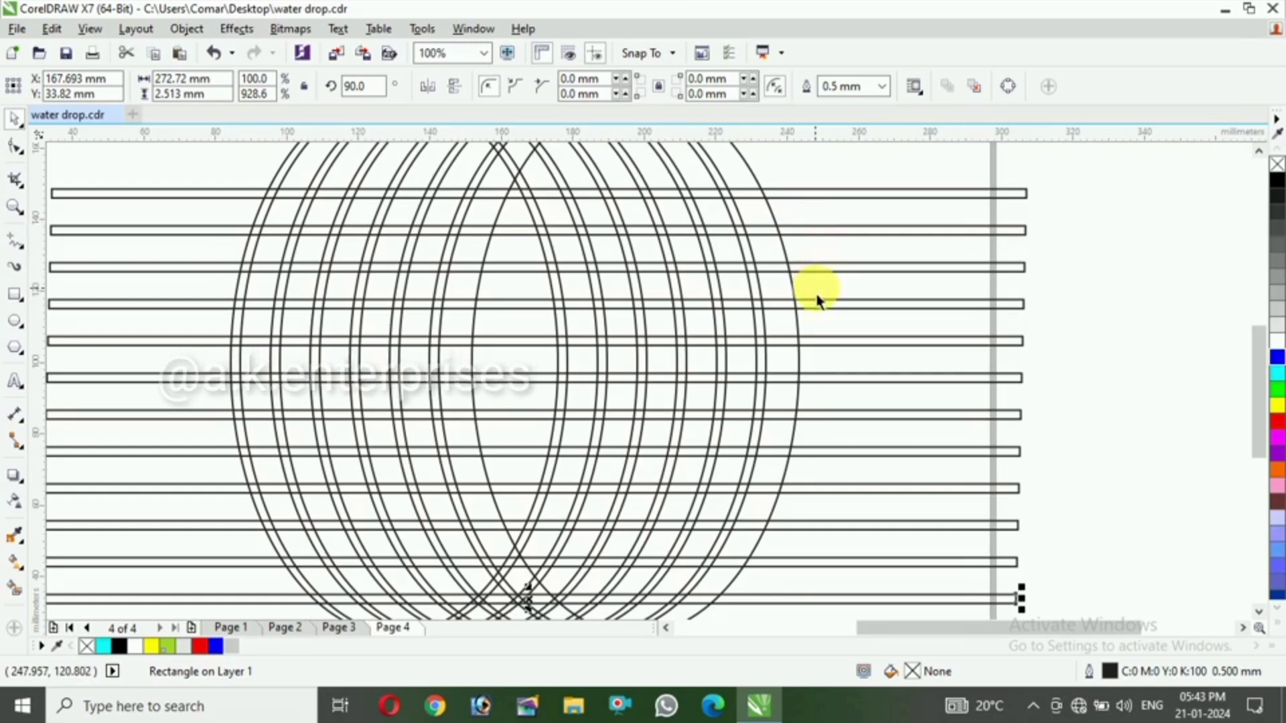
Select all twelve bars and shift them slightly upward so the lowest bar's edge meets the ellipse intersection.
scroll(823, 307, "down", 2)
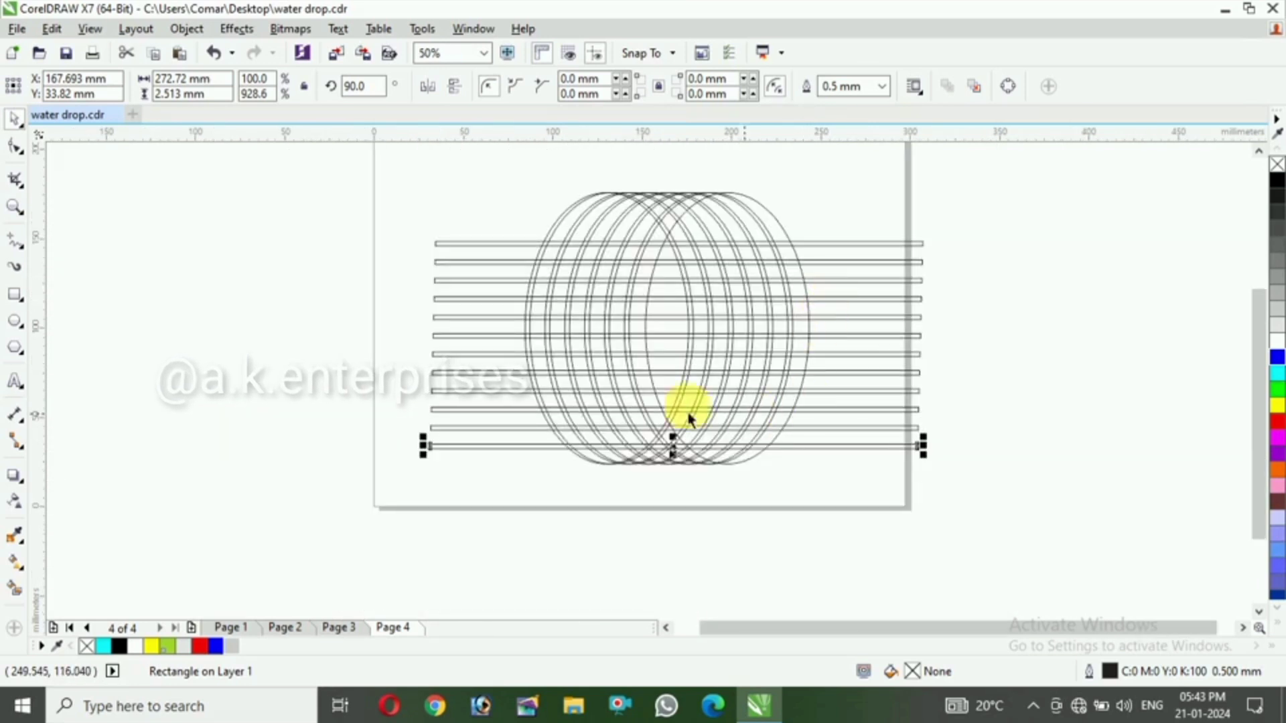
left_click_drag(396, 224, 996, 504)
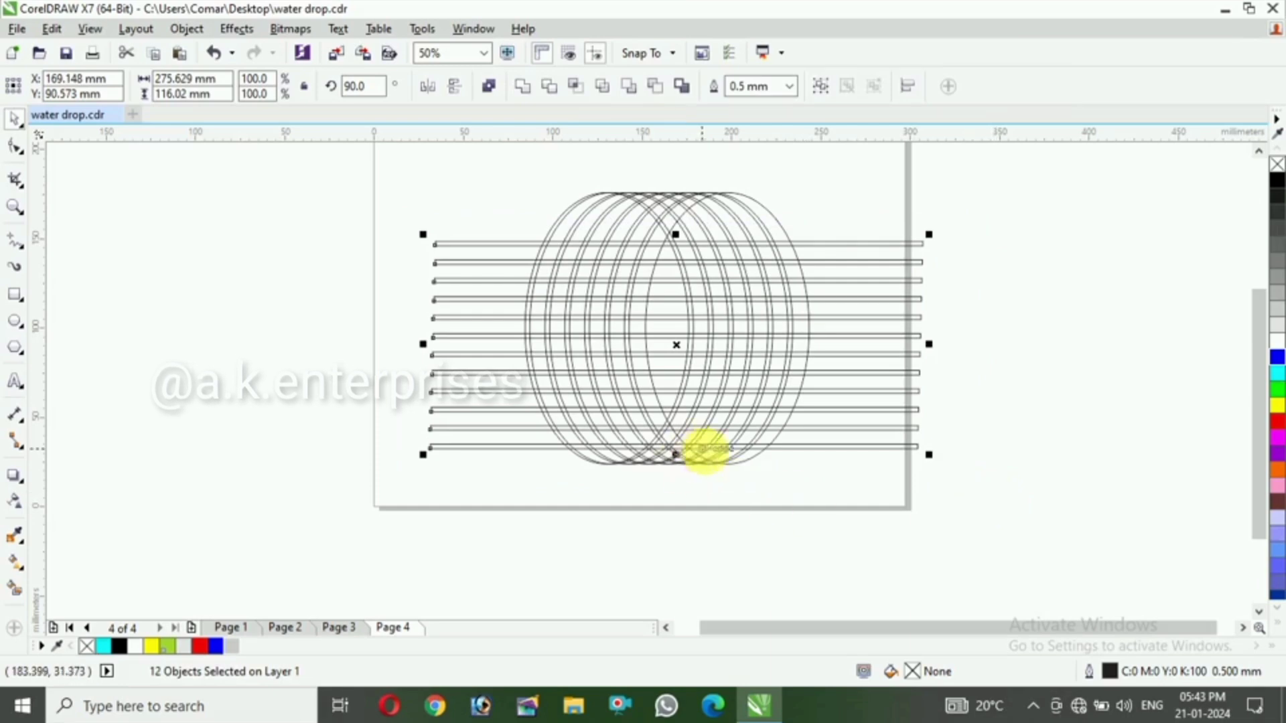
scroll(697, 444, "up", 4)
scroll(711, 462, "up", 2)
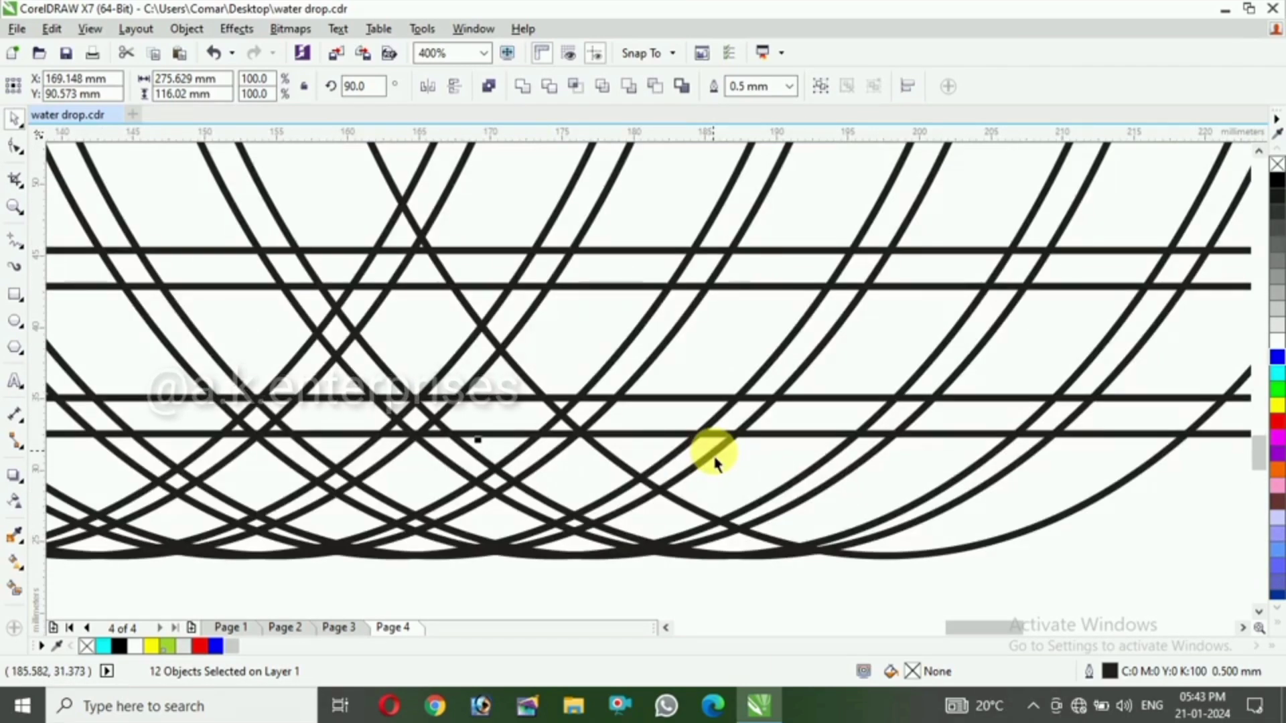
scroll(582, 442, "up", 6)
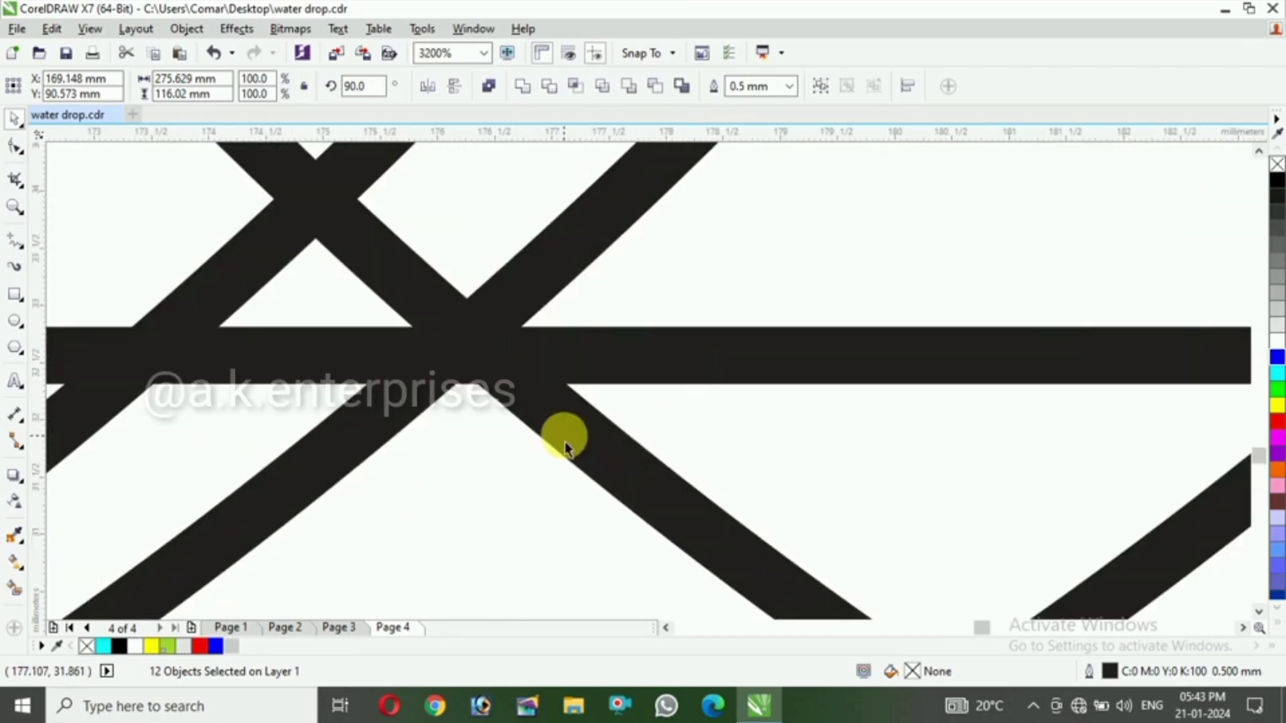
scroll(567, 444, "down", 1)
mouse_move(521, 398)
left_mouse_down()
mouse_move(528, 329)
mouse_move(521, 389)
left_mouse_up()
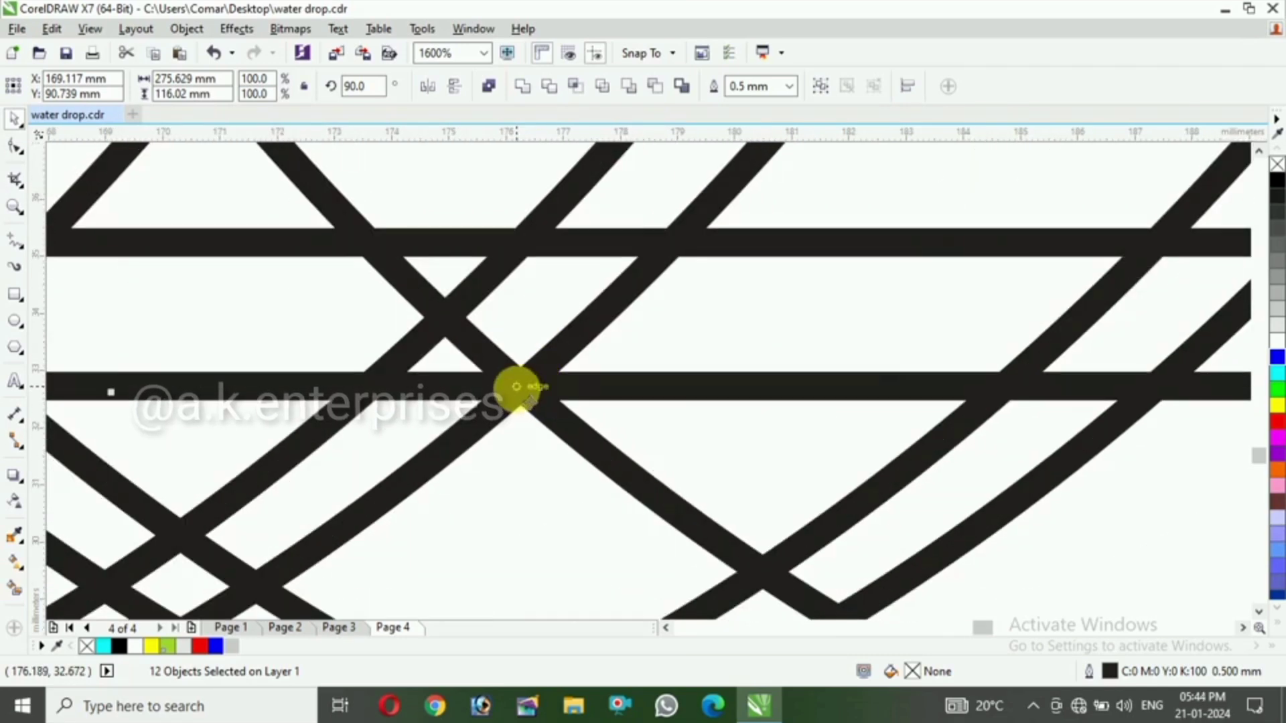
scroll(538, 387, "down", 2)
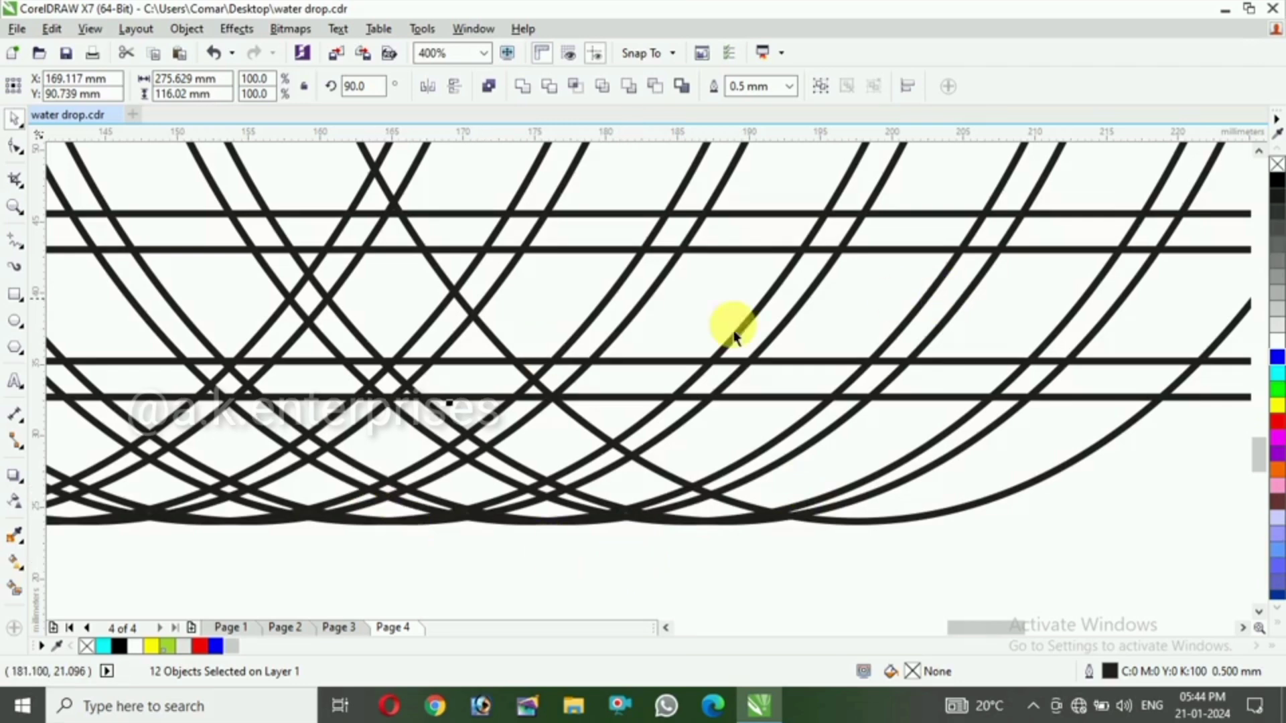
Set the Smart Fill color to red and fill the regions of the three rightmost curved bands below the lowest bar.
left_click(15, 588)
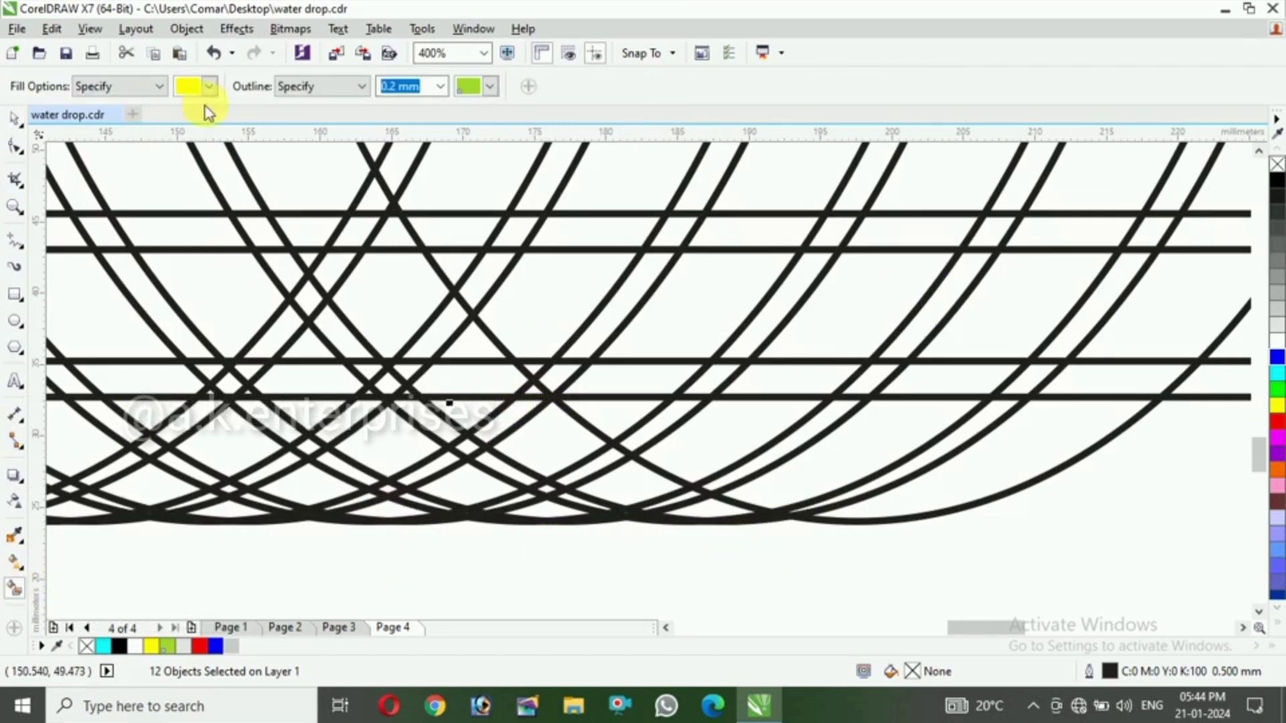
left_click(210, 88)
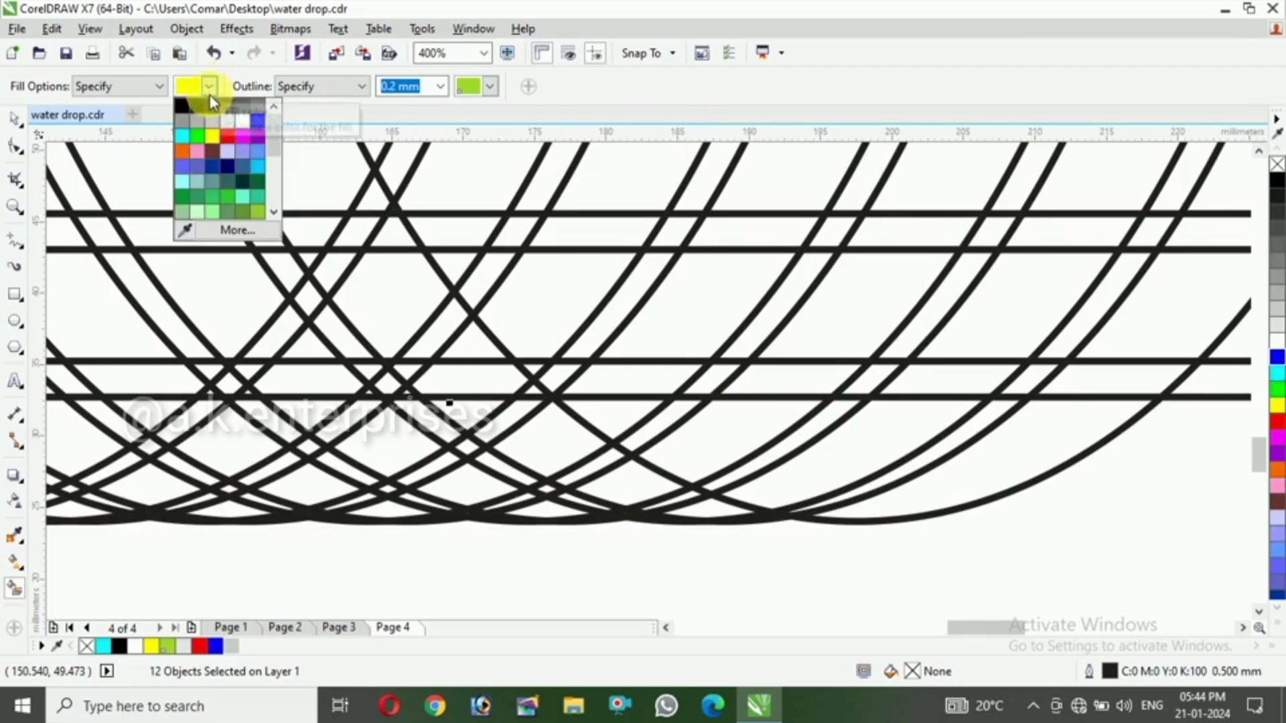
left_click(235, 132)
left_click(1036, 445)
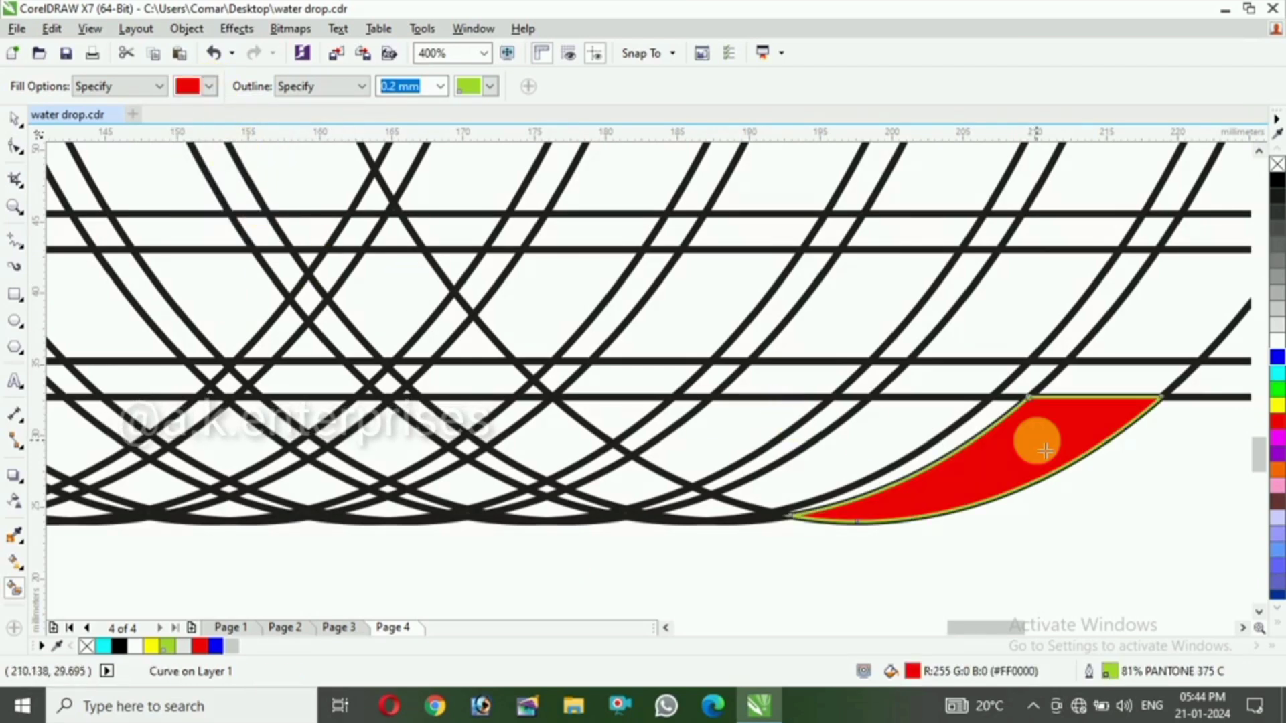
left_click(871, 437)
left_click(699, 507)
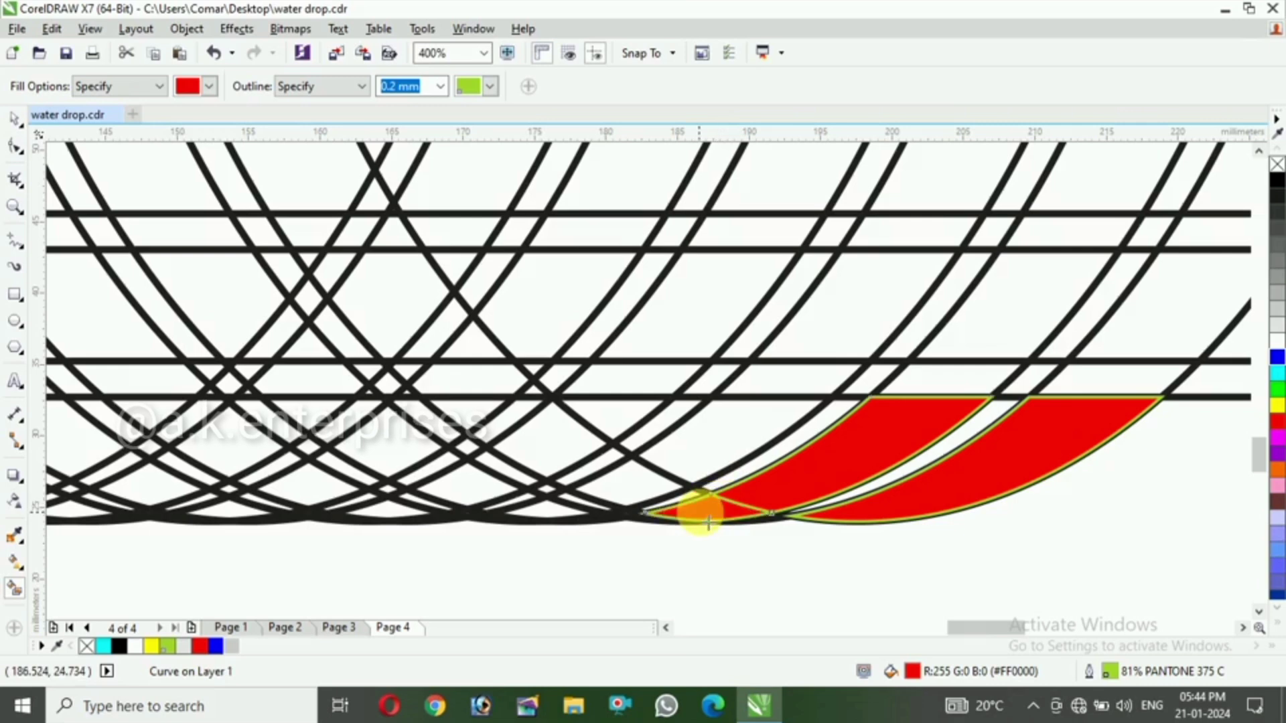
left_click(665, 448)
left_click(609, 482)
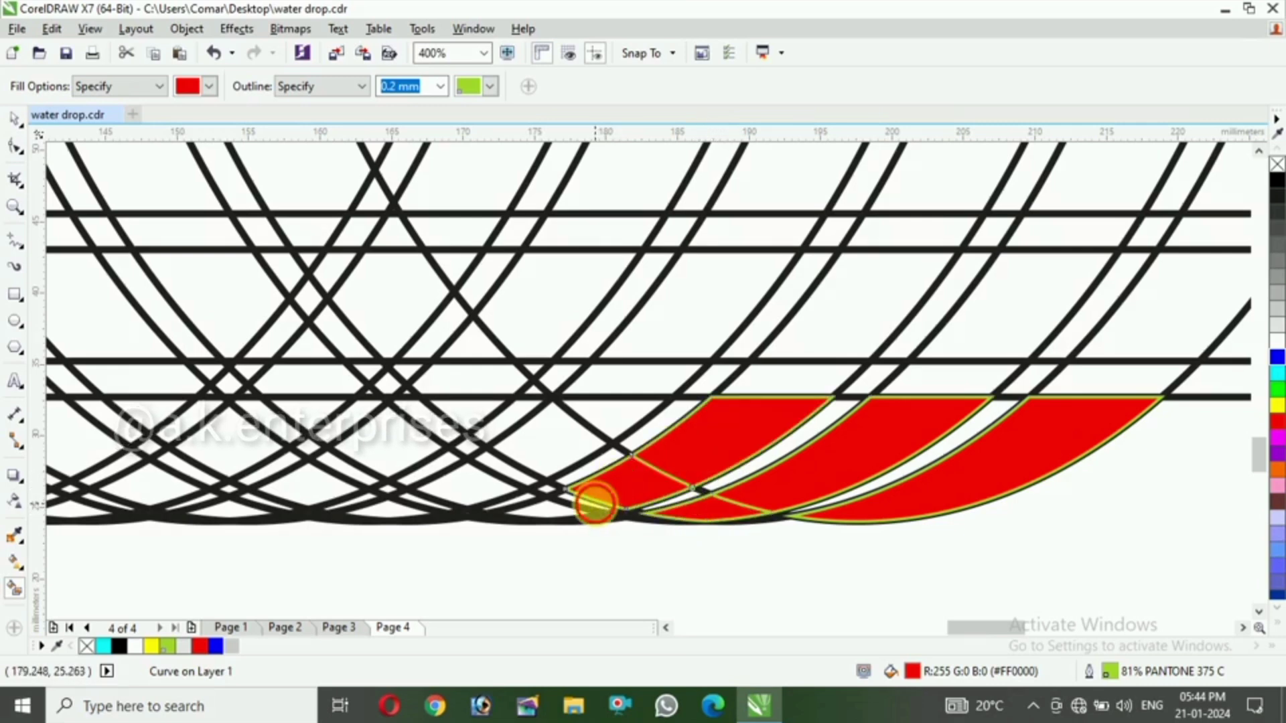
left_click(518, 513)
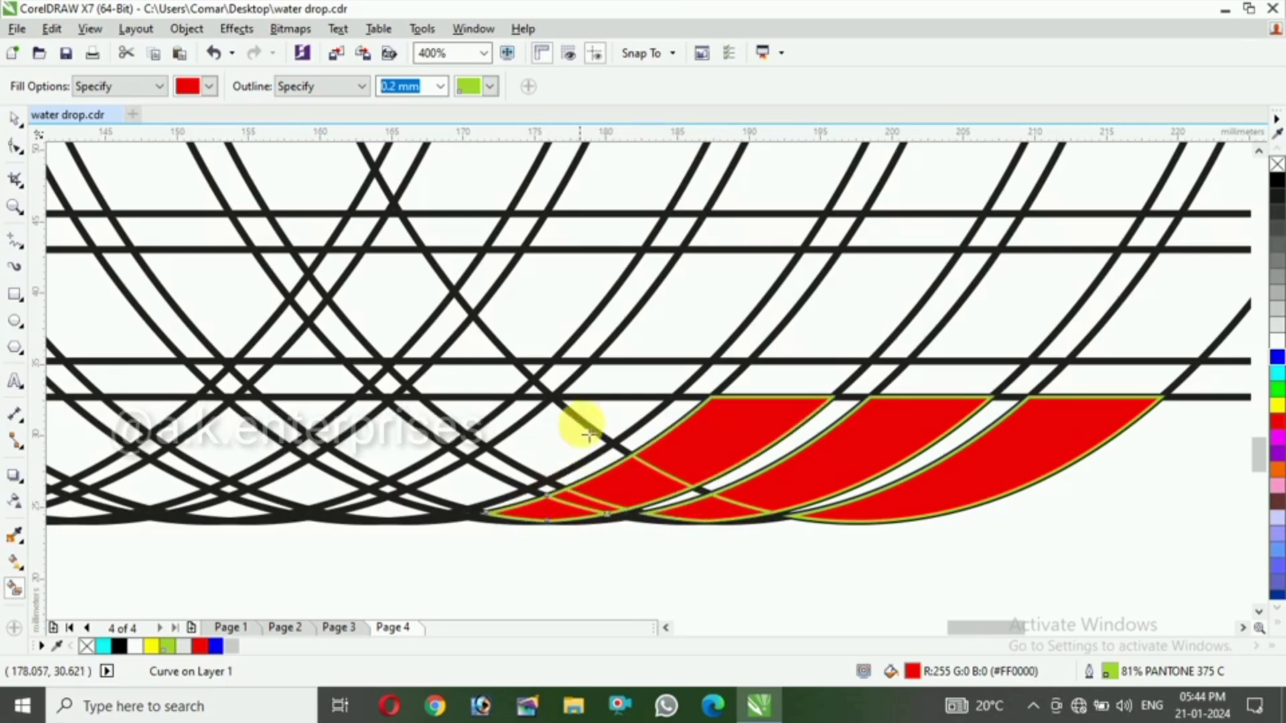
Fill the remaining regions of the curved bands below the lowest bar with red, continuing toward the left.
left_click(613, 421)
left_click(545, 445)
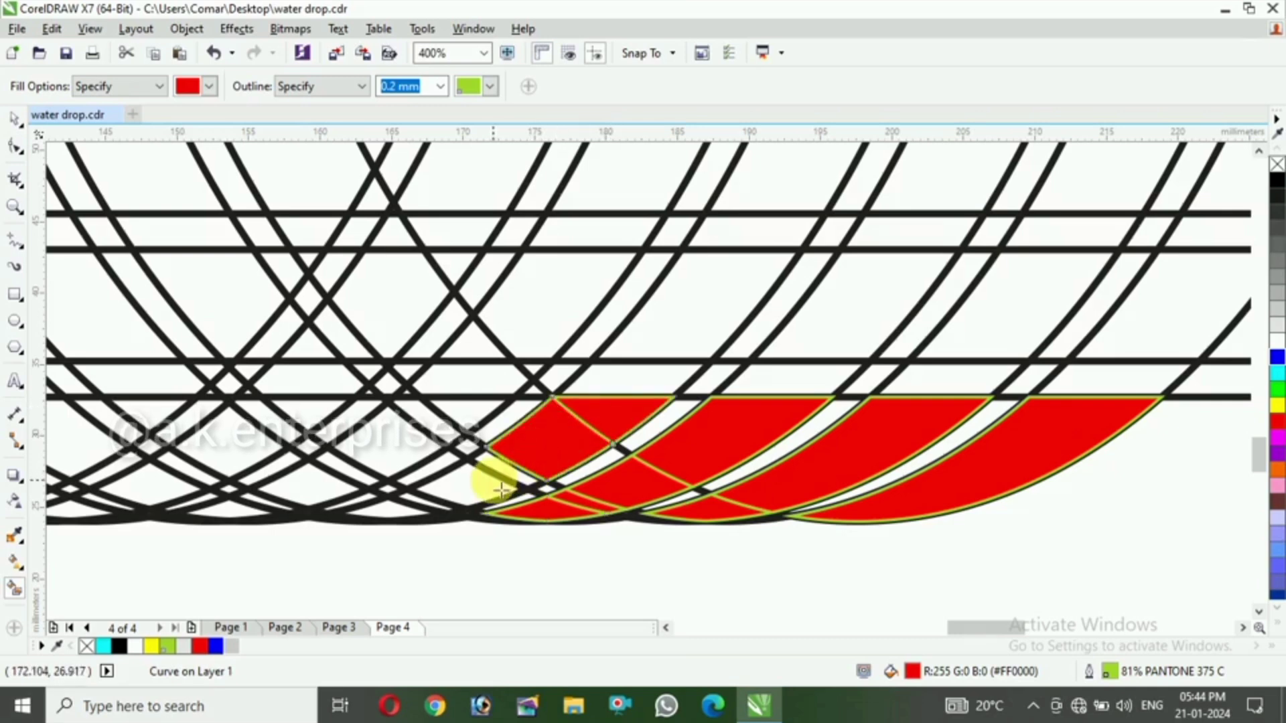
left_click(476, 486)
left_click(441, 506)
left_click(382, 511)
left_click(230, 499)
left_click(221, 415)
left_click(63, 511)
Fill the right-side cells between the two lowest bars with red.
left_click(1018, 304)
left_click(1158, 305)
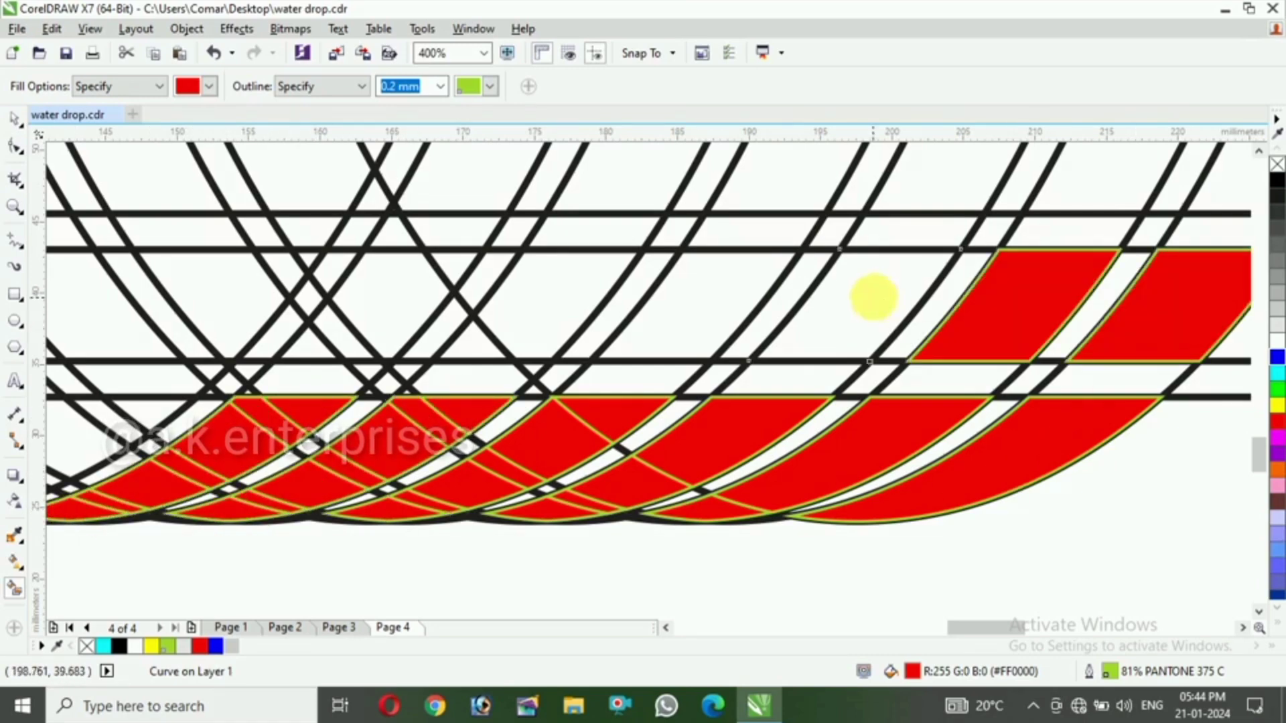
left_click(884, 308)
left_click(697, 308)
left_click(375, 315)
left_click(328, 338)
left_click(495, 343)
Fill the right-side cells in the third to sixth rows from the bottom with red, six cells per row.
scroll(822, 317, "down", 2)
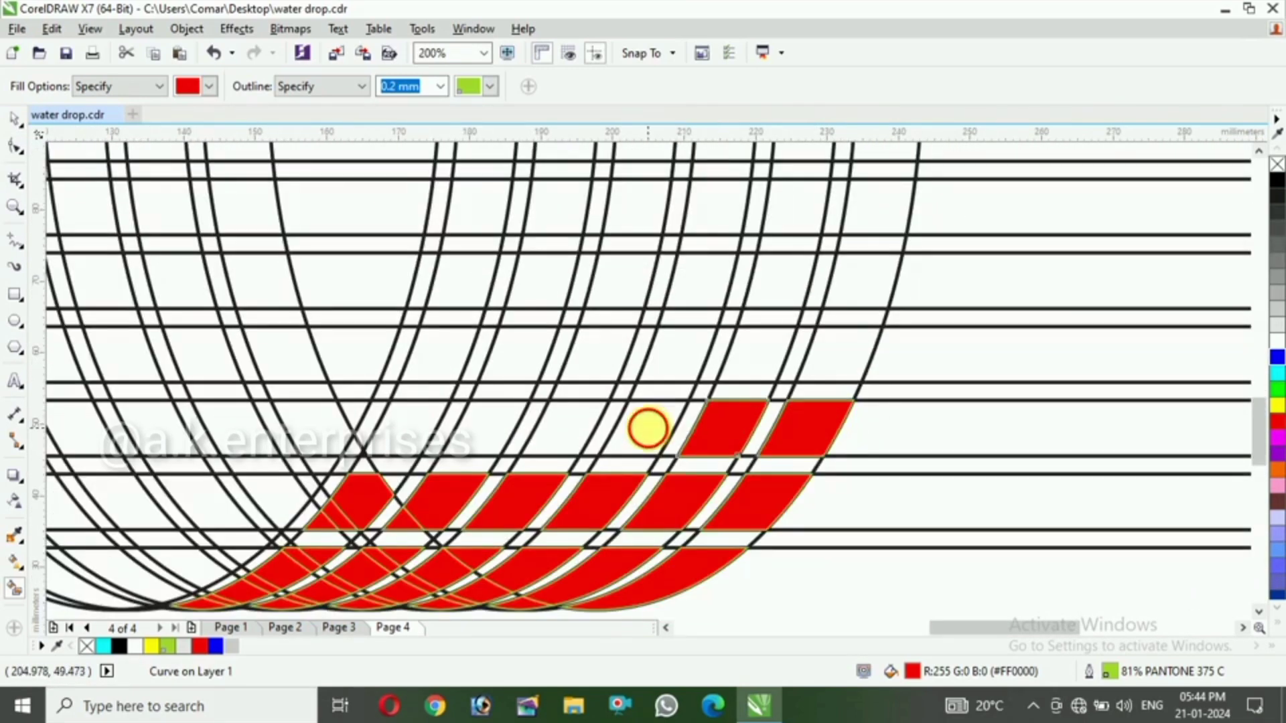
left_click(643, 429)
left_click(515, 354)
left_click(676, 354)
left_click(838, 353)
left_click(861, 281)
left_click(621, 281)
left_click(556, 208)
left_click(797, 208)
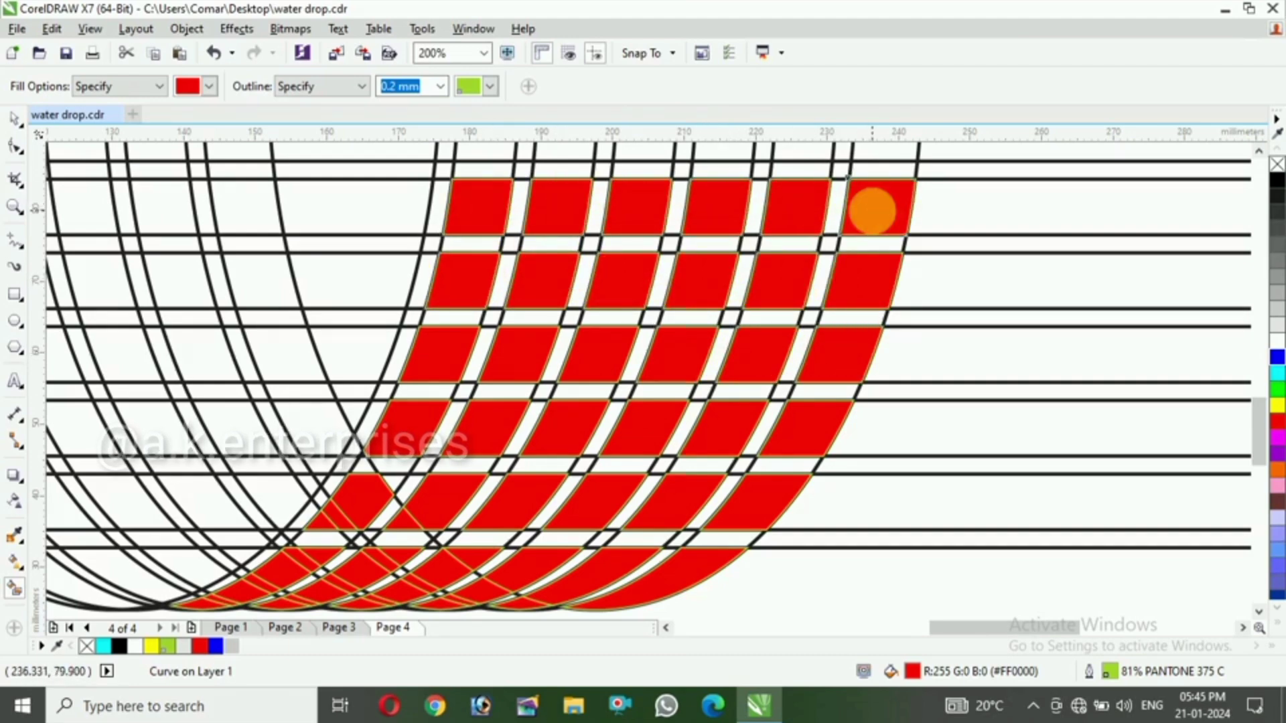
Fill a descending diagonal of five single cells in the upper right of the ellipses with red.
scroll(874, 221, "down", 2)
left_click(562, 221)
left_click(615, 258)
left_click(665, 295)
left_click(708, 332)
left_click(750, 368)
Fill the empty cells of the seventh and eighth rows from the bottom with red, up to the diagonal's lowest cell.
left_click(669, 405)
left_click(602, 400)
left_click(596, 372)
left_click(636, 371)
left_click(675, 370)
left_click(717, 373)
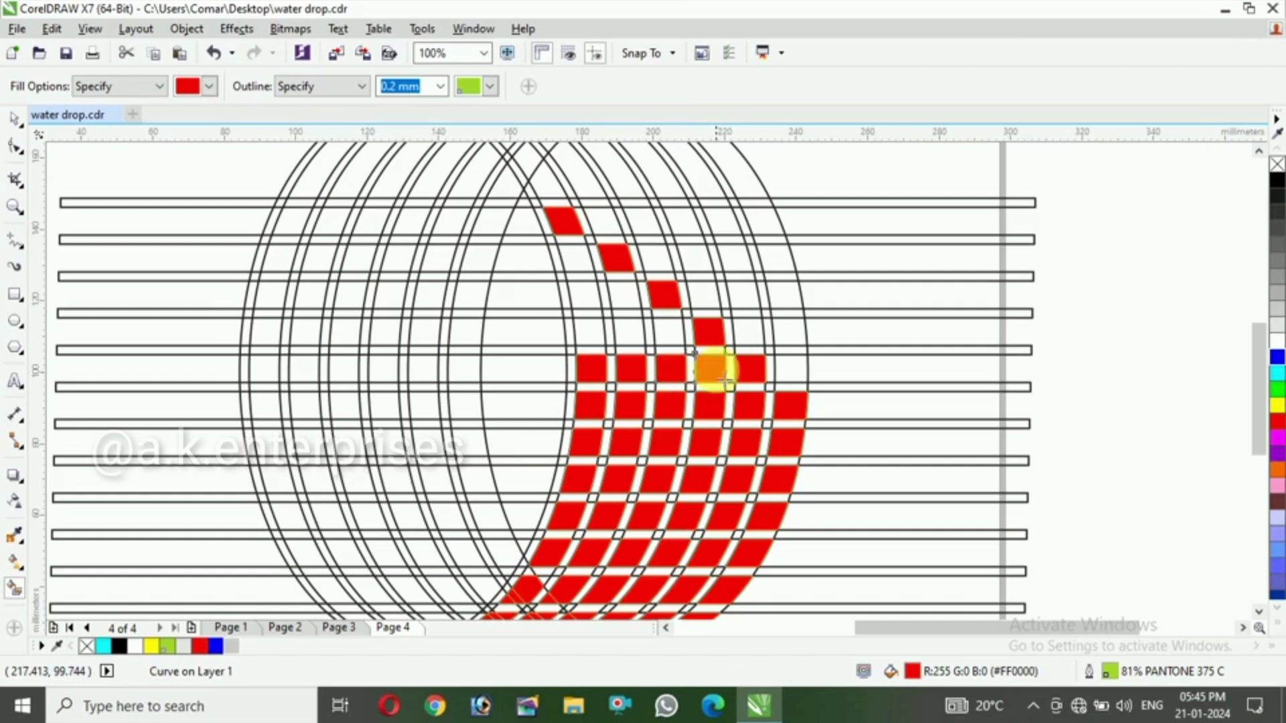
Fill the empty cells left of the diagonal in the ninth to eleventh rows with red, completing the stepped shape.
left_click(672, 330)
left_click(633, 333)
left_click(594, 333)
left_click(587, 296)
left_click(624, 293)
left_click(579, 257)
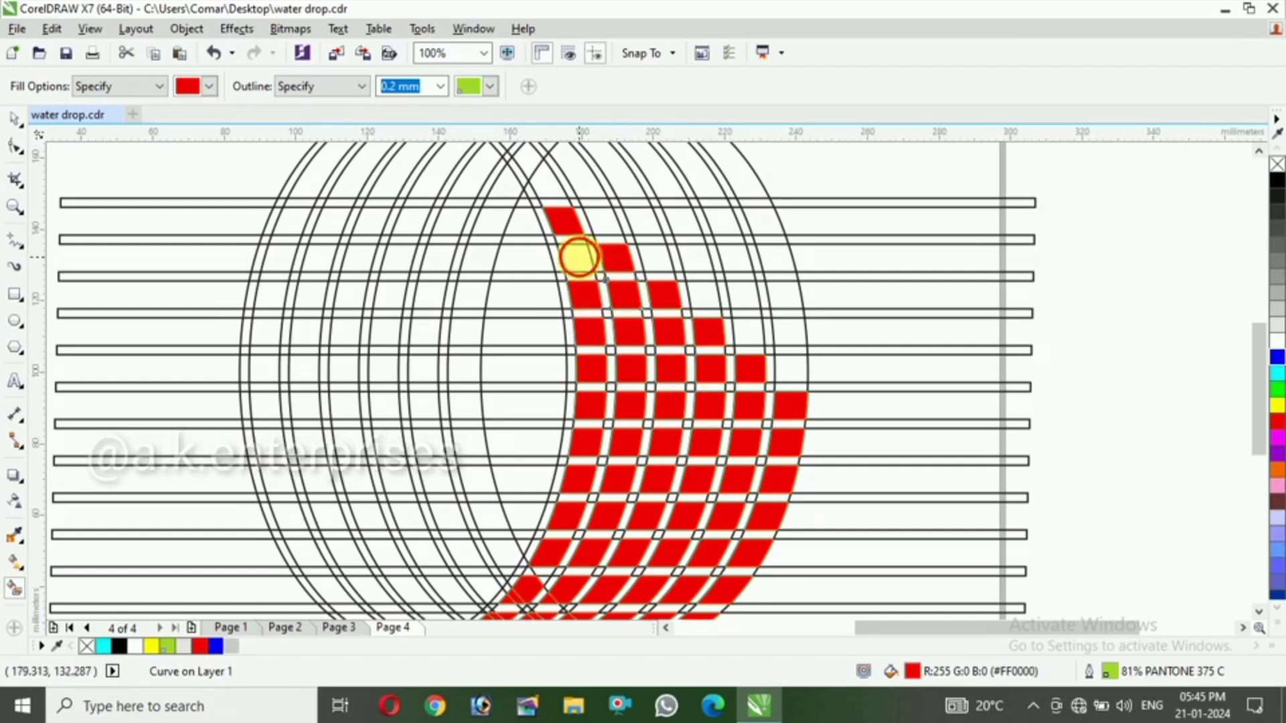
Fill the thin slivers along the bottom edge of the red curved bands with red.
scroll(623, 339, "down", 3)
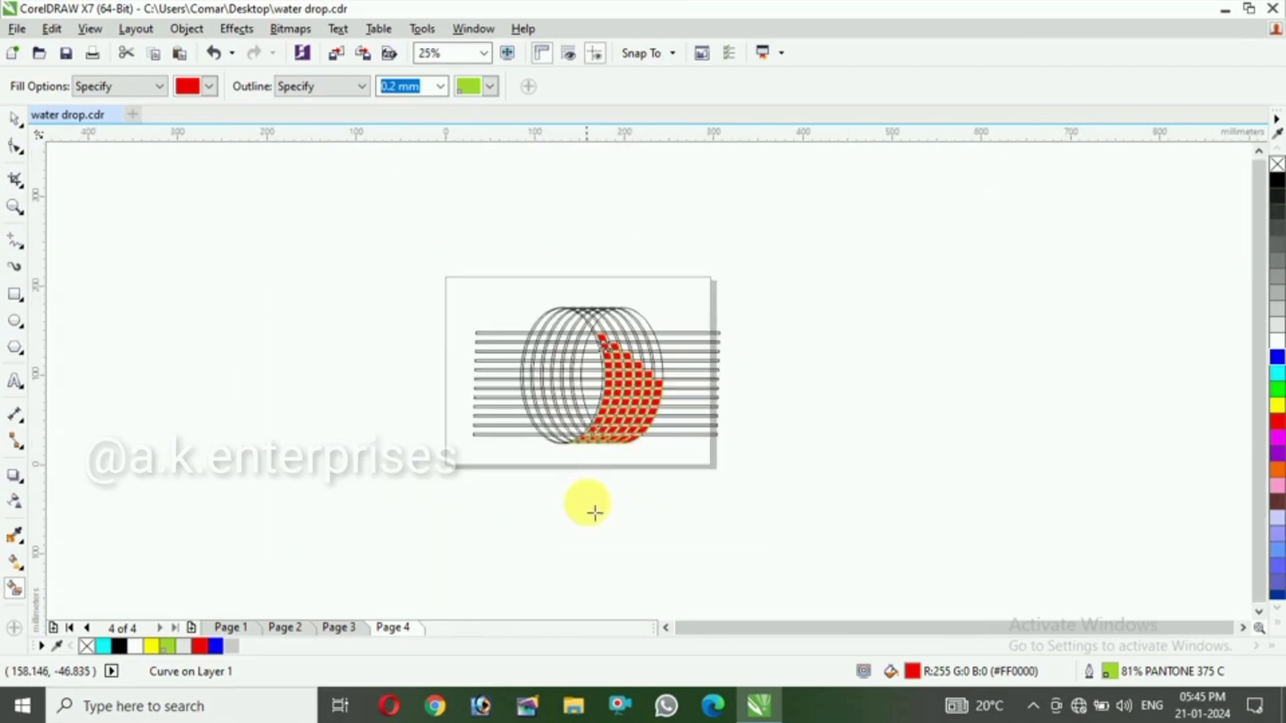
scroll(611, 447, "up", 3)
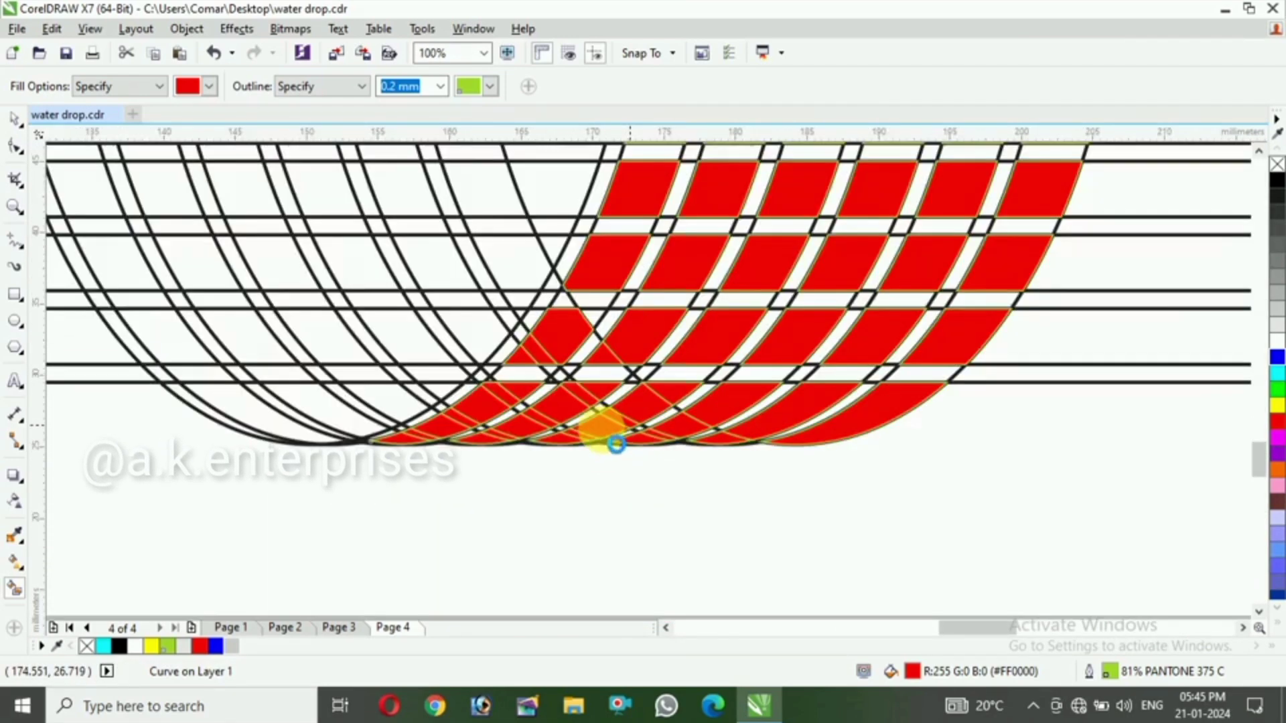
scroll(616, 445, "up", 5)
scroll(611, 333, "down", 2)
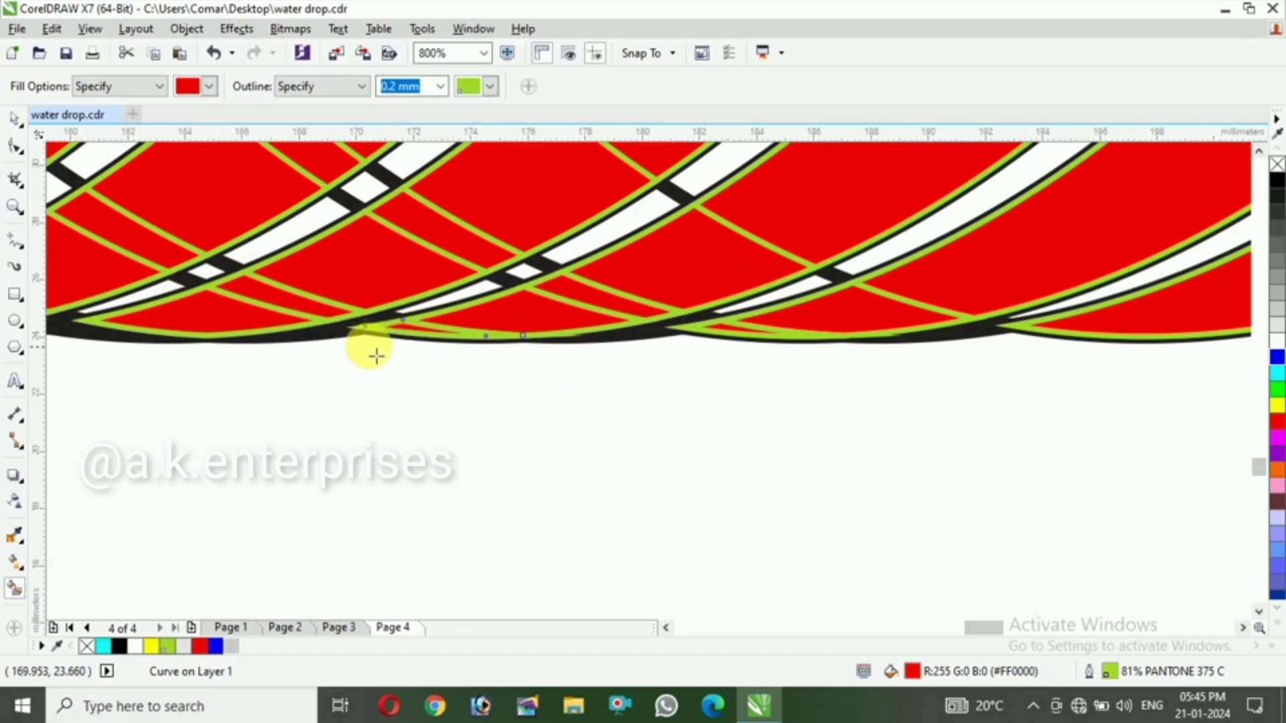
scroll(292, 364, "down", 1)
scroll(129, 351, "up", 1)
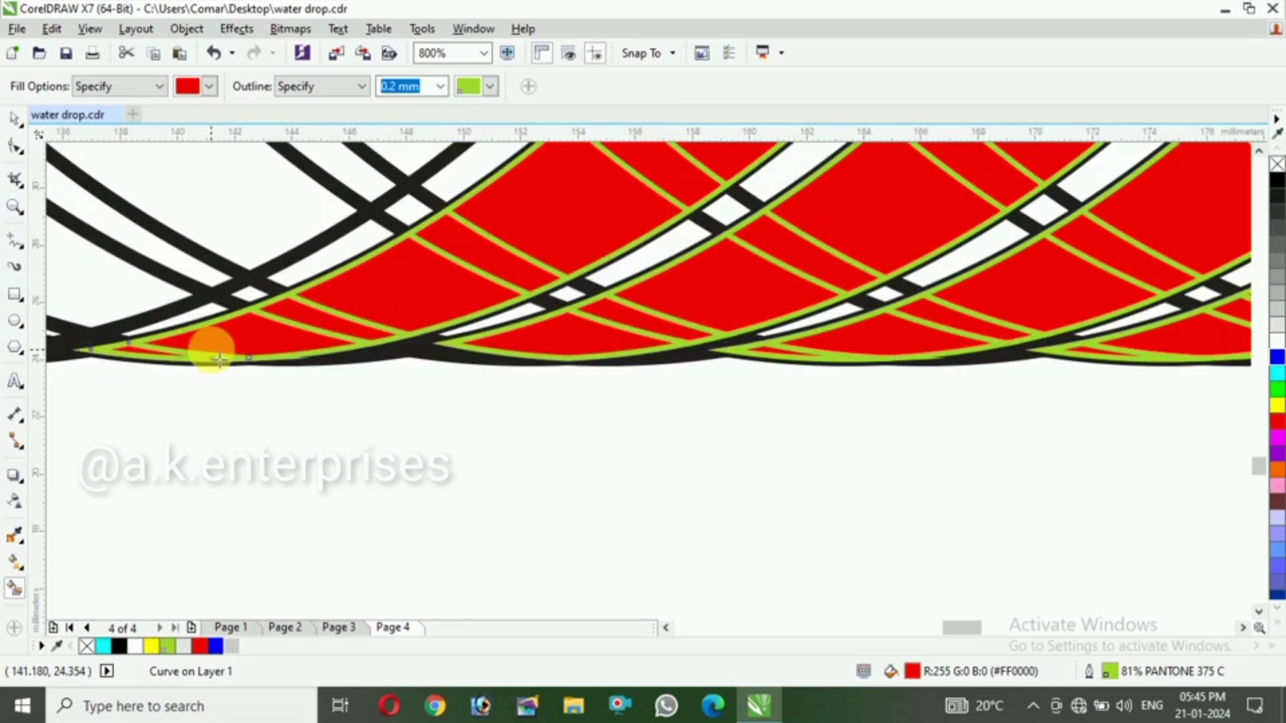
left_click(458, 357)
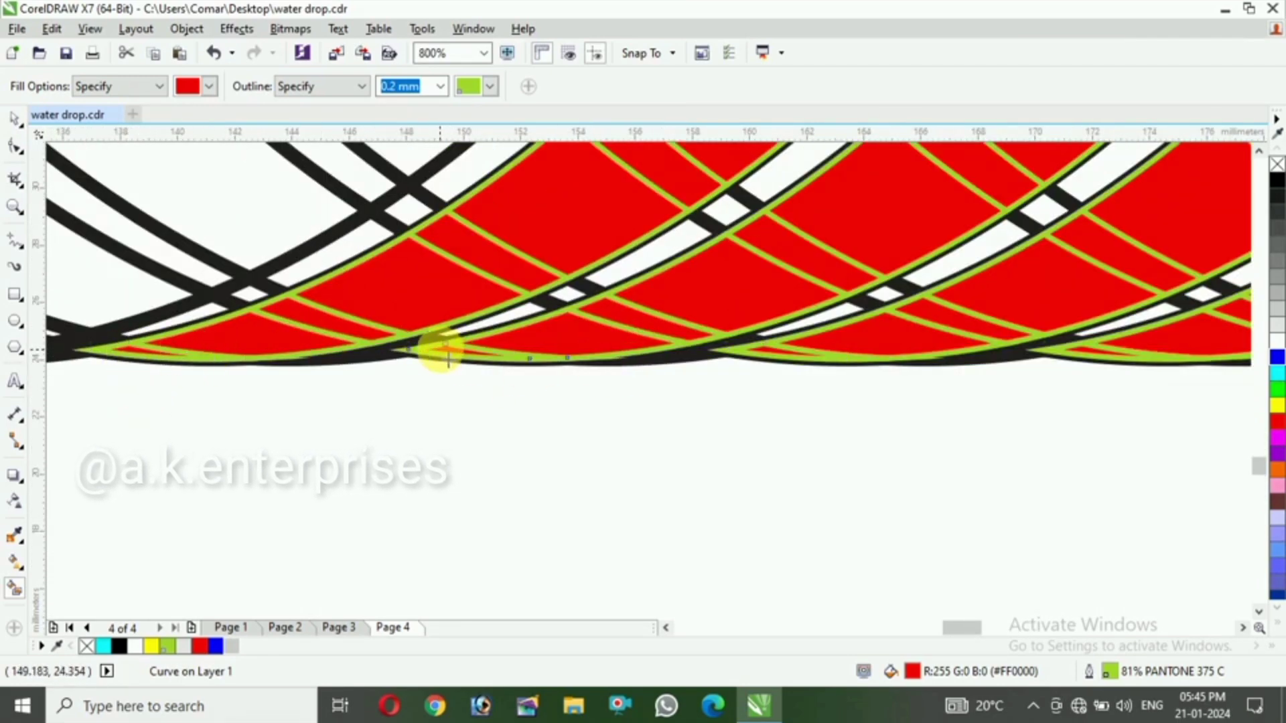
key("ctrl+z")
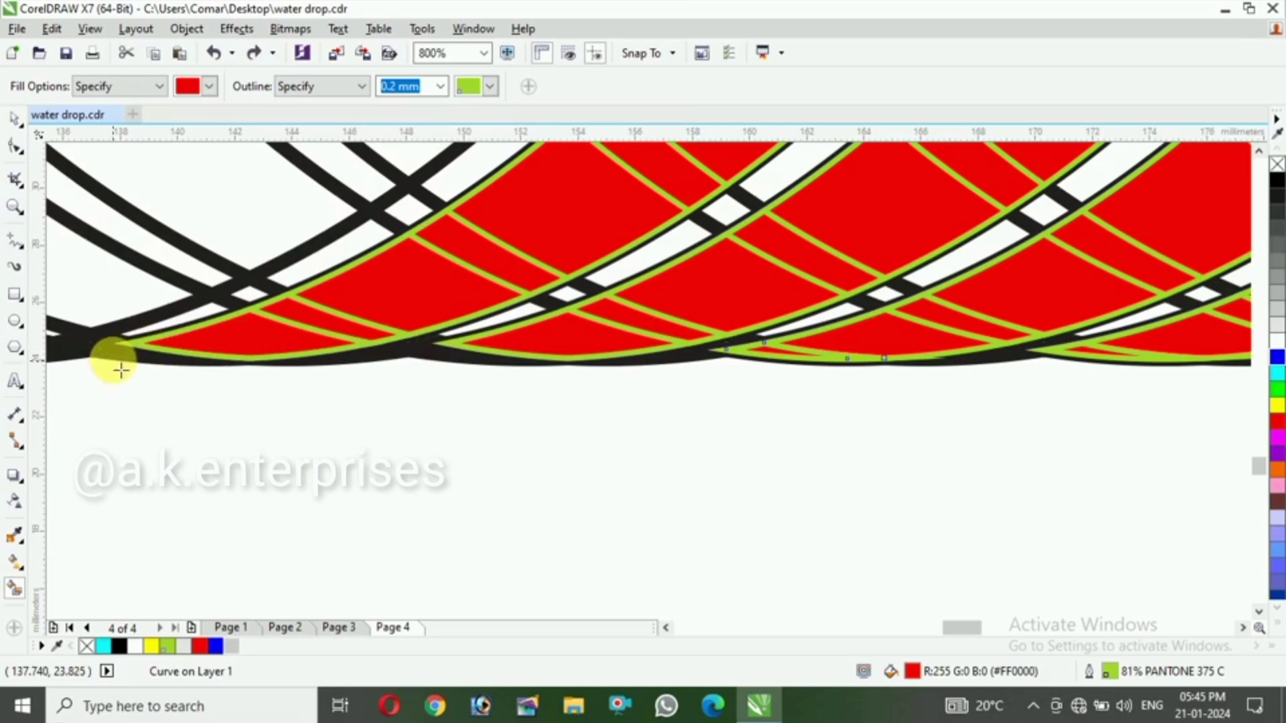
scroll(121, 372, "up", 4)
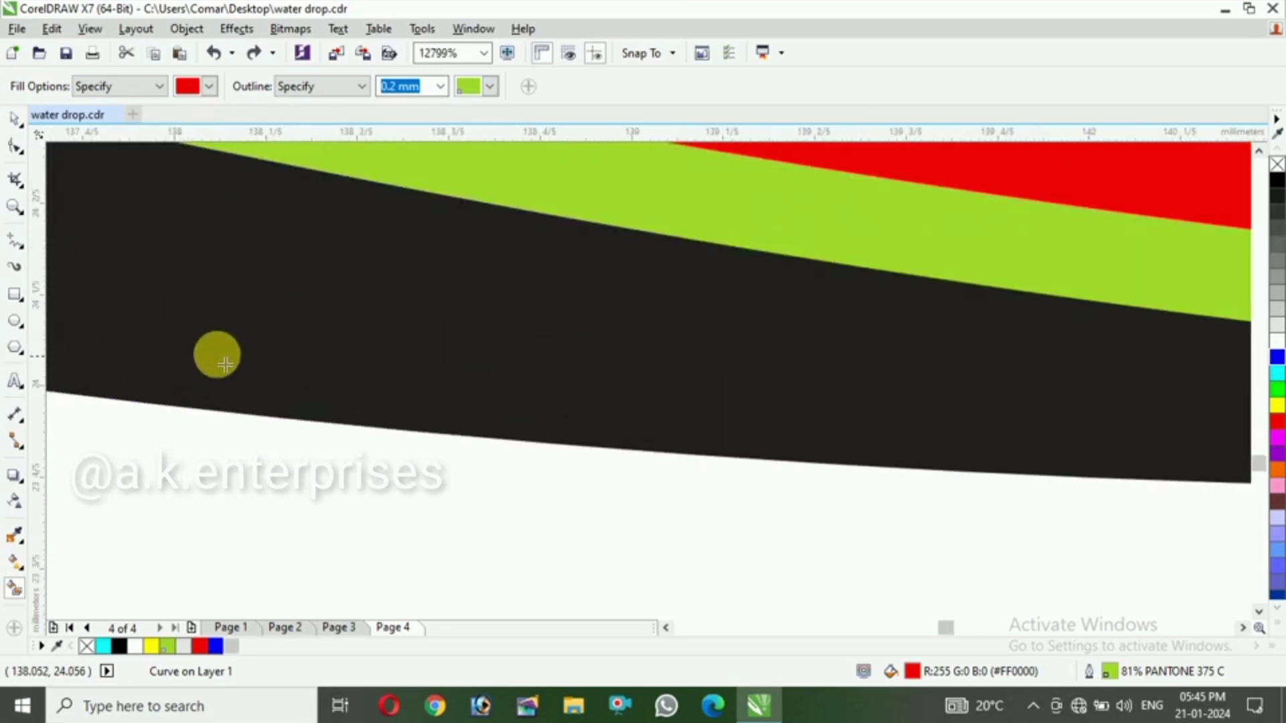
scroll(202, 356, "down", 3)
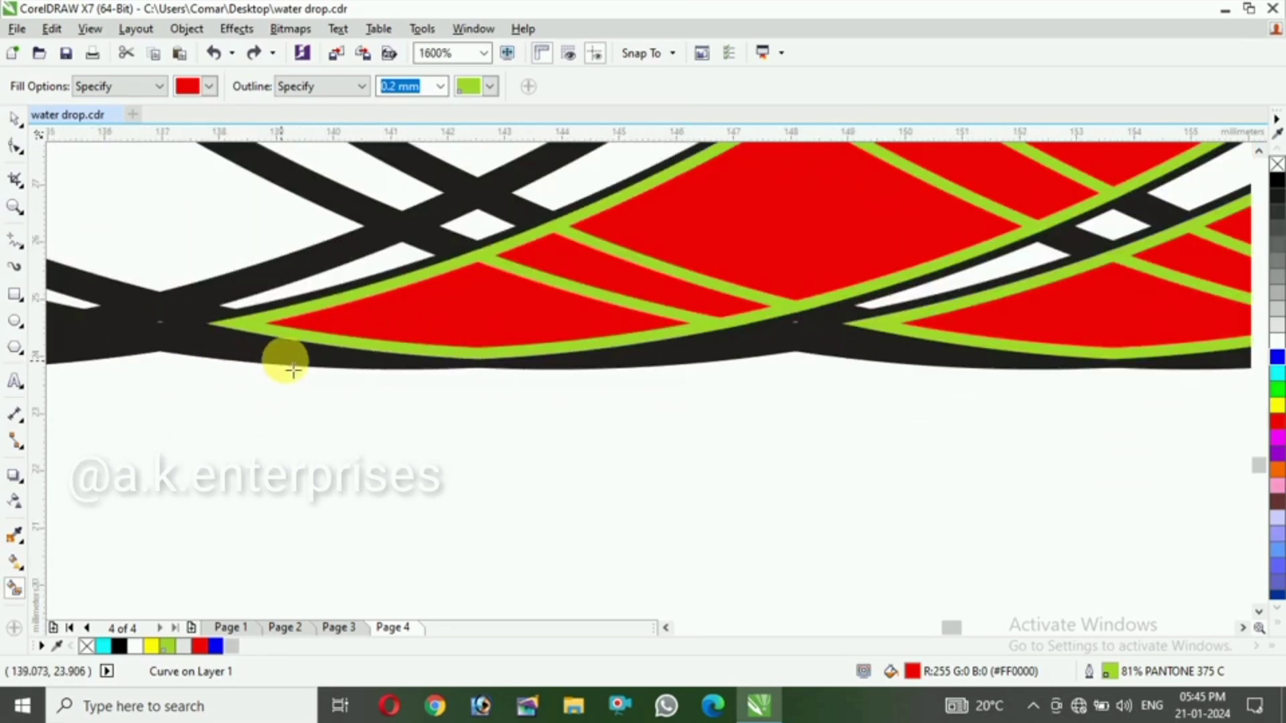
left_click(340, 359)
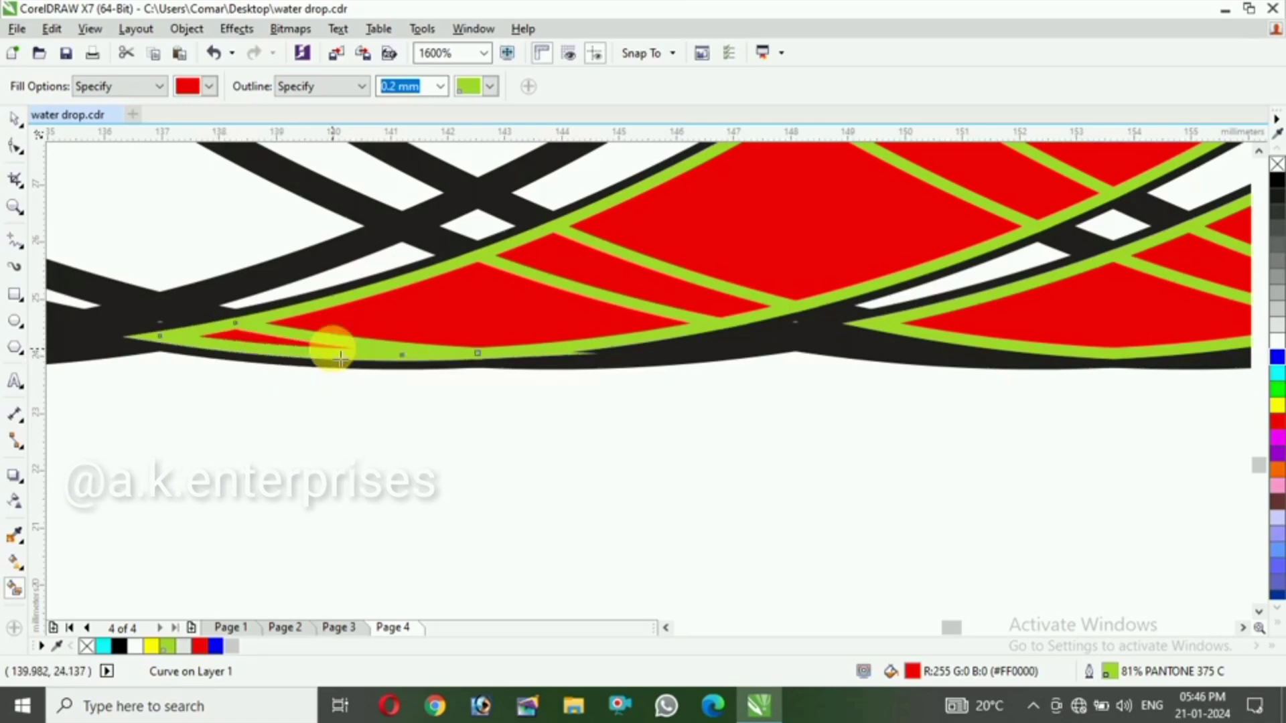
key("ctrl+z")
Weld all the red filled pieces into a single curve and move it off the page to the right.
scroll(335, 358, "down", 2)
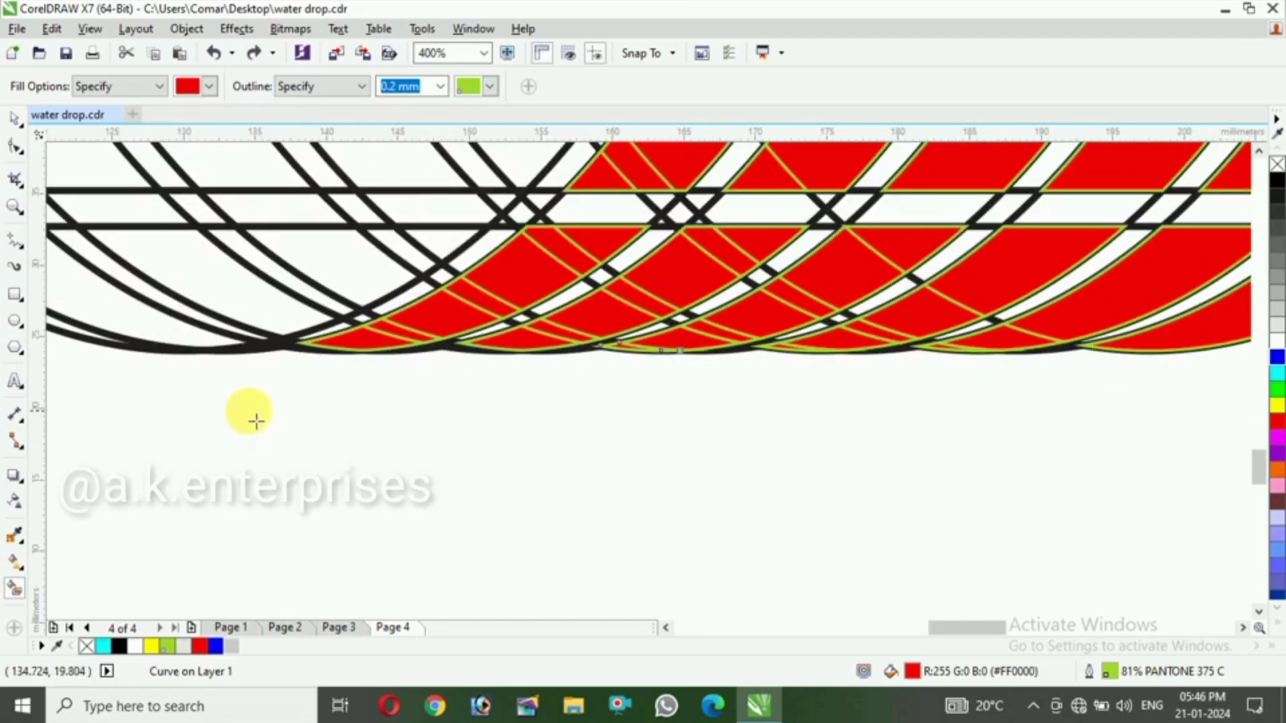
scroll(653, 392, "down", 5)
scroll(594, 386, "down", 5)
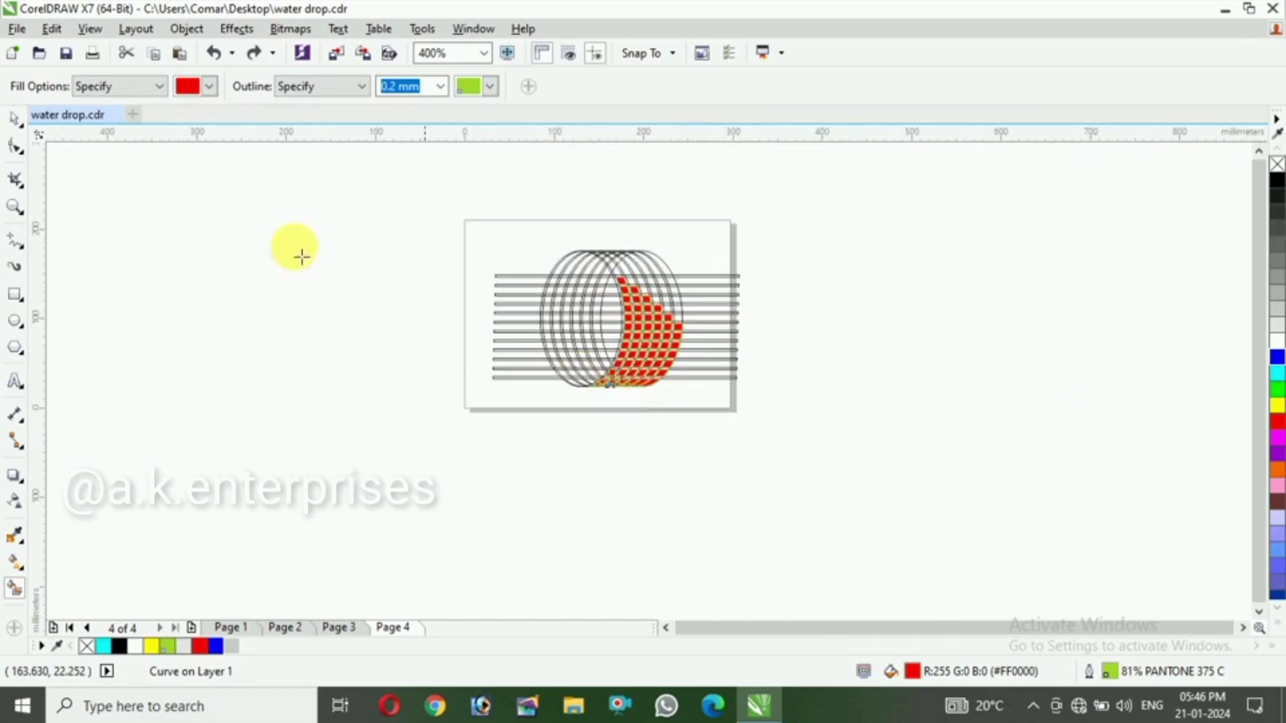
left_click(18, 125)
mouse_move(707, 254)
left_mouse_down()
mouse_move(632, 395)
mouse_move(537, 420)
left_mouse_up()
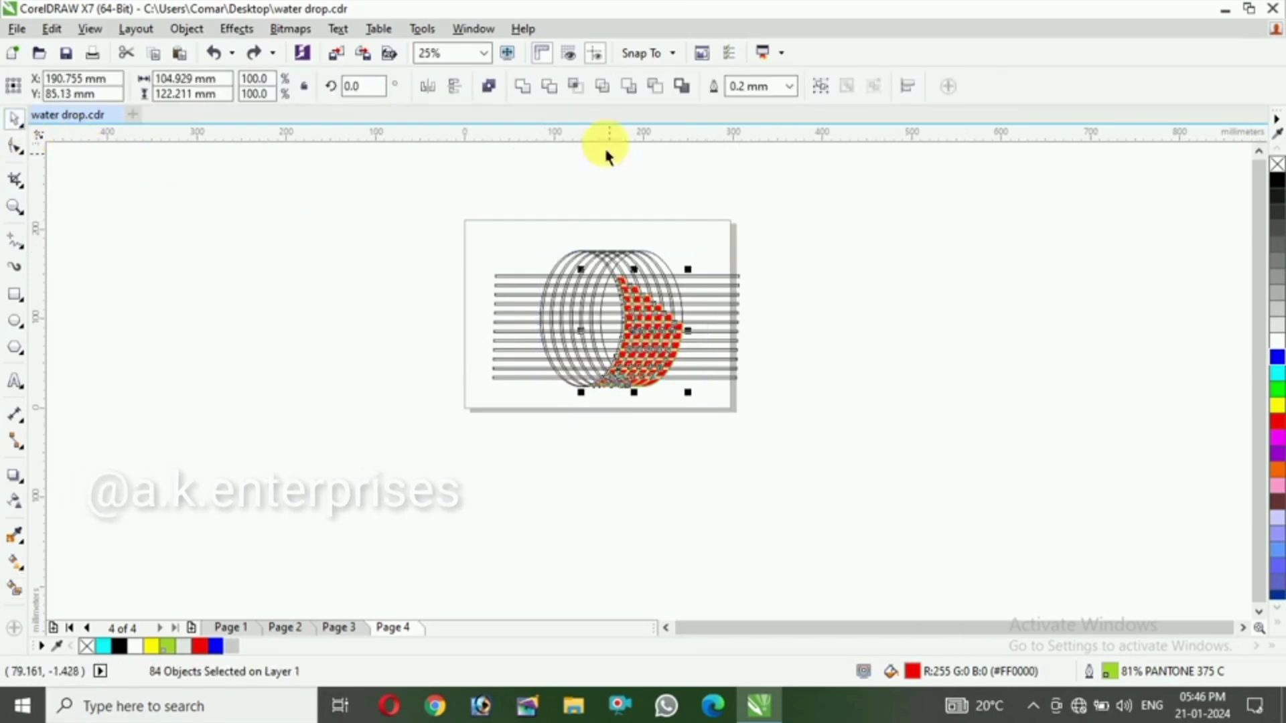
left_click(521, 89)
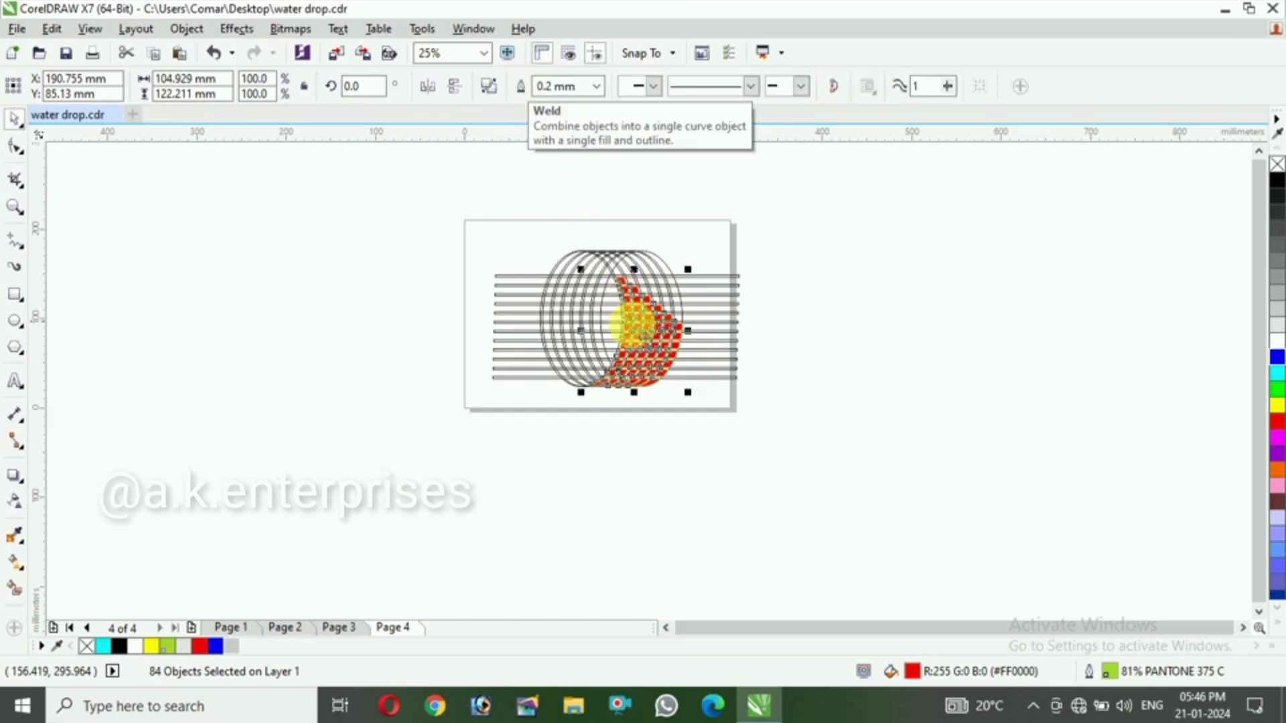
left_click_drag(636, 330, 864, 339)
Check the welded shape's lower cells, remove its green outline, and deselect it.
scroll(871, 412, "up", 2)
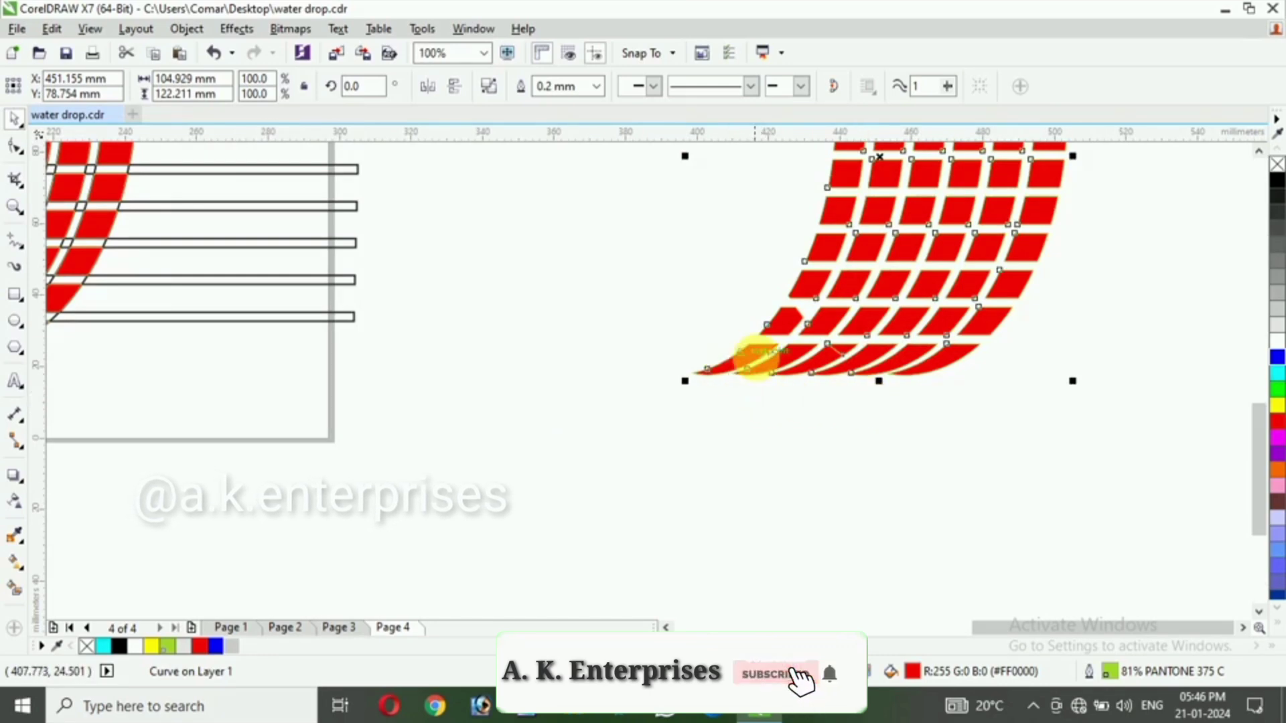
scroll(736, 375, "up", 2)
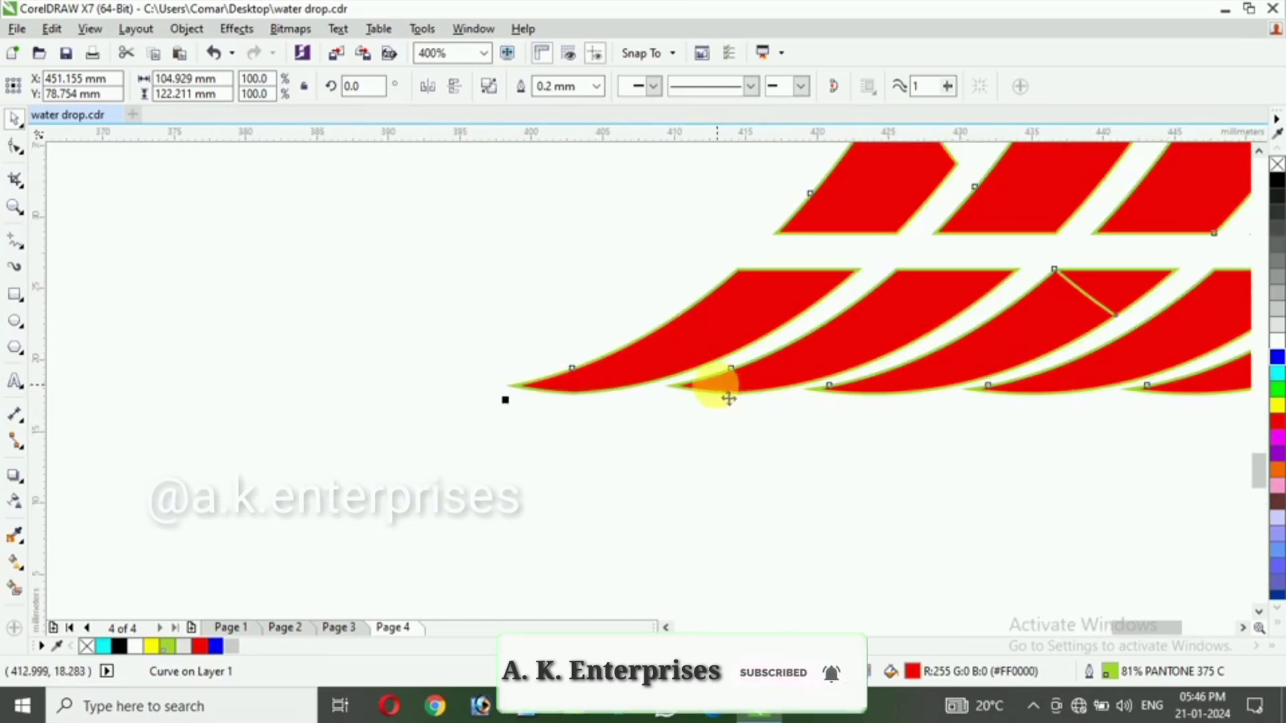
scroll(709, 387, "down", 3)
scroll(697, 355, "down", 2)
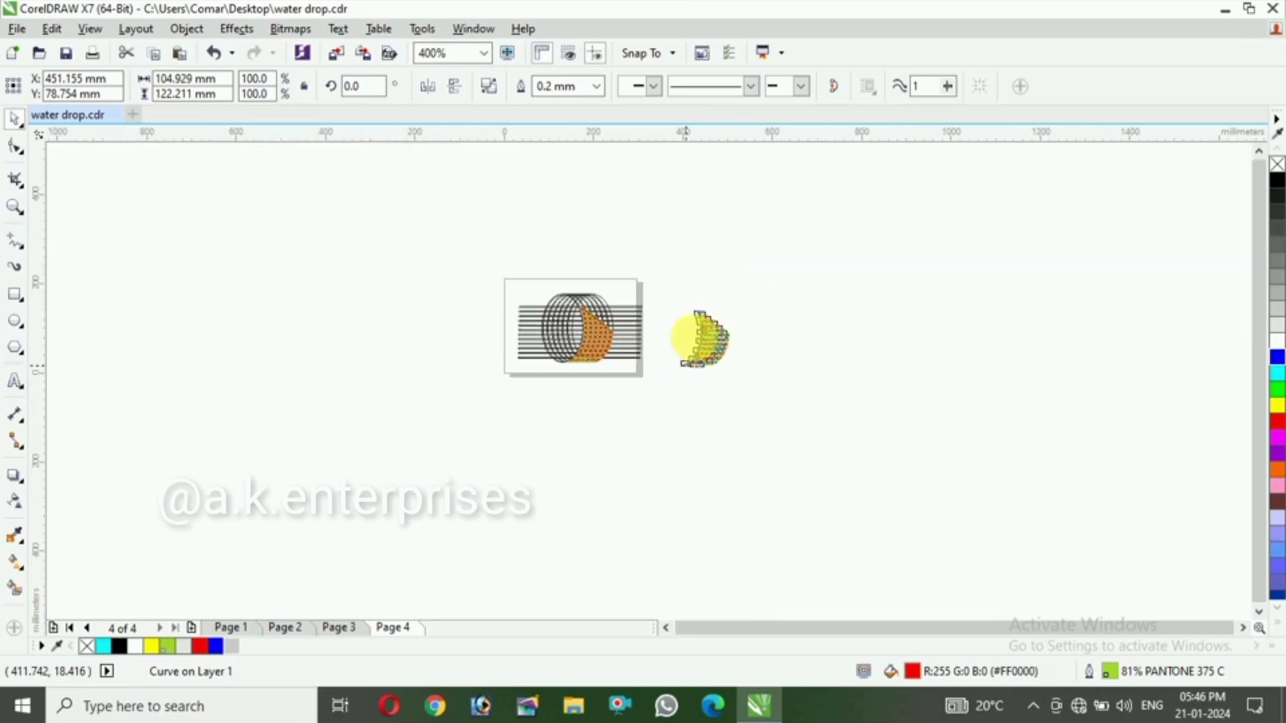
scroll(697, 345, "up", 3)
scroll(864, 328, "down", 3)
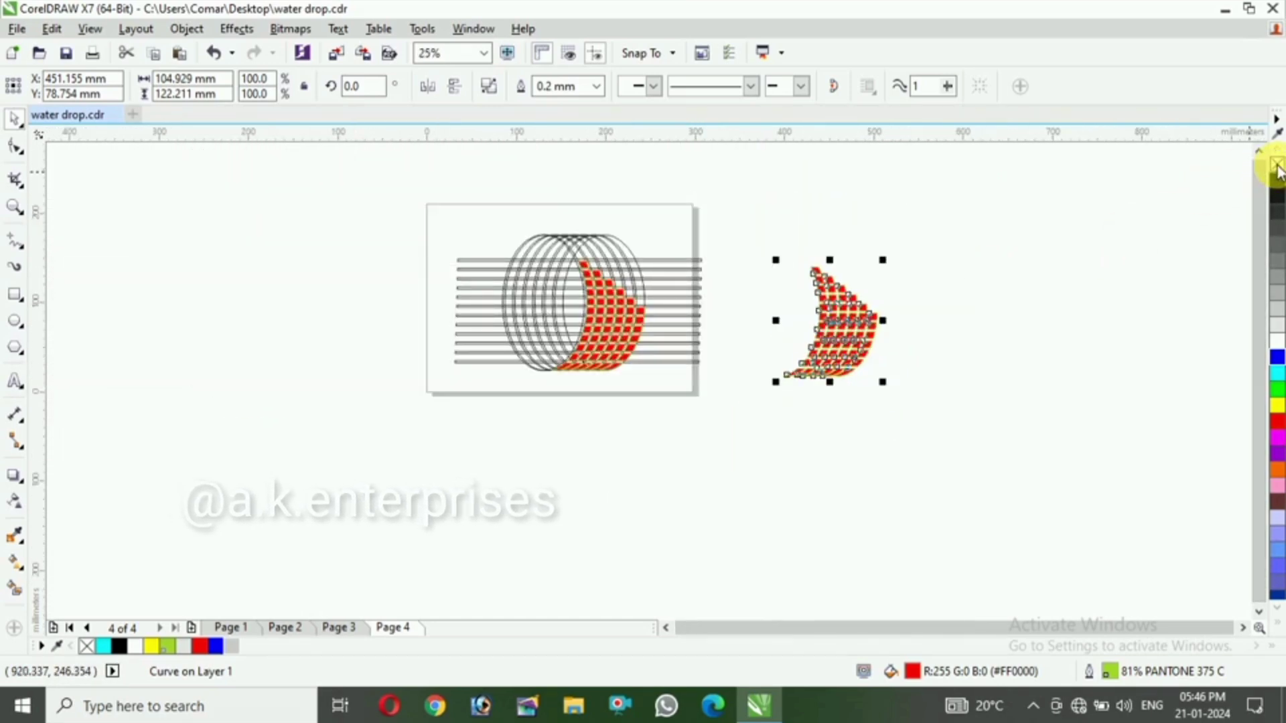
left_click(1149, 300)
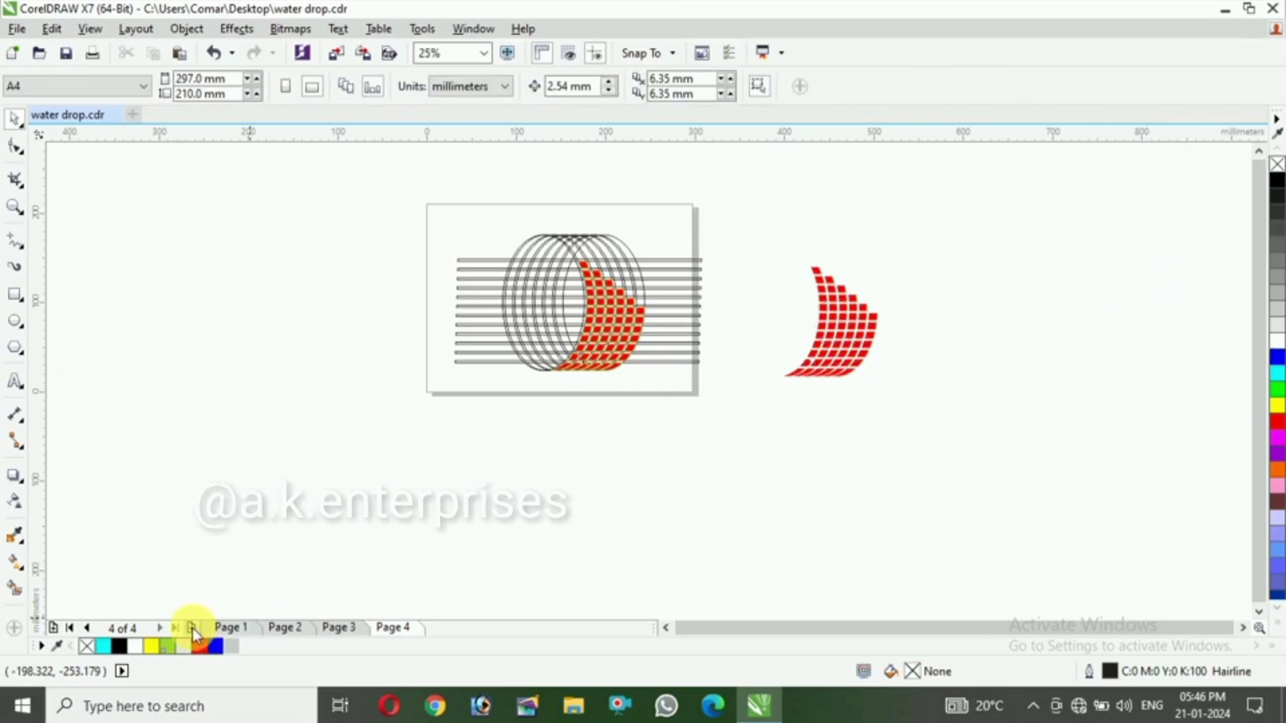
Add a fifth page and move the red welded shape onto the right half of it.
left_click(192, 628)
left_click(813, 373)
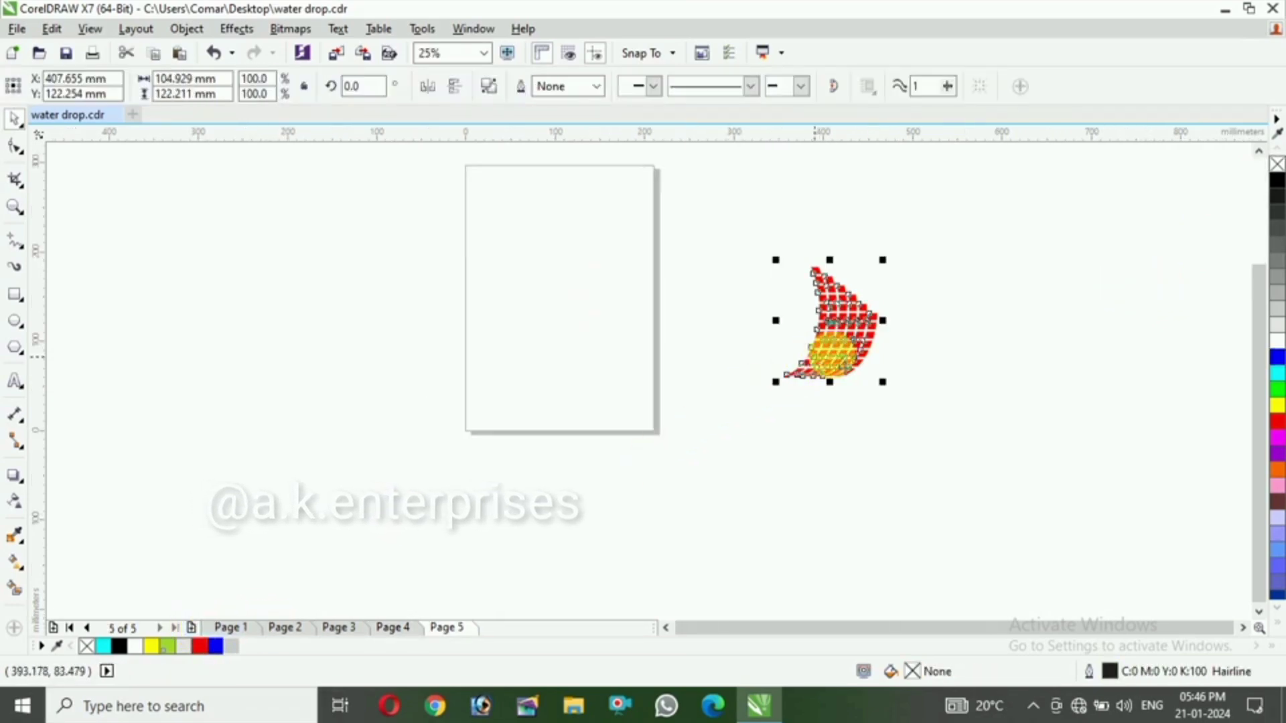
left_click_drag(833, 344, 637, 313)
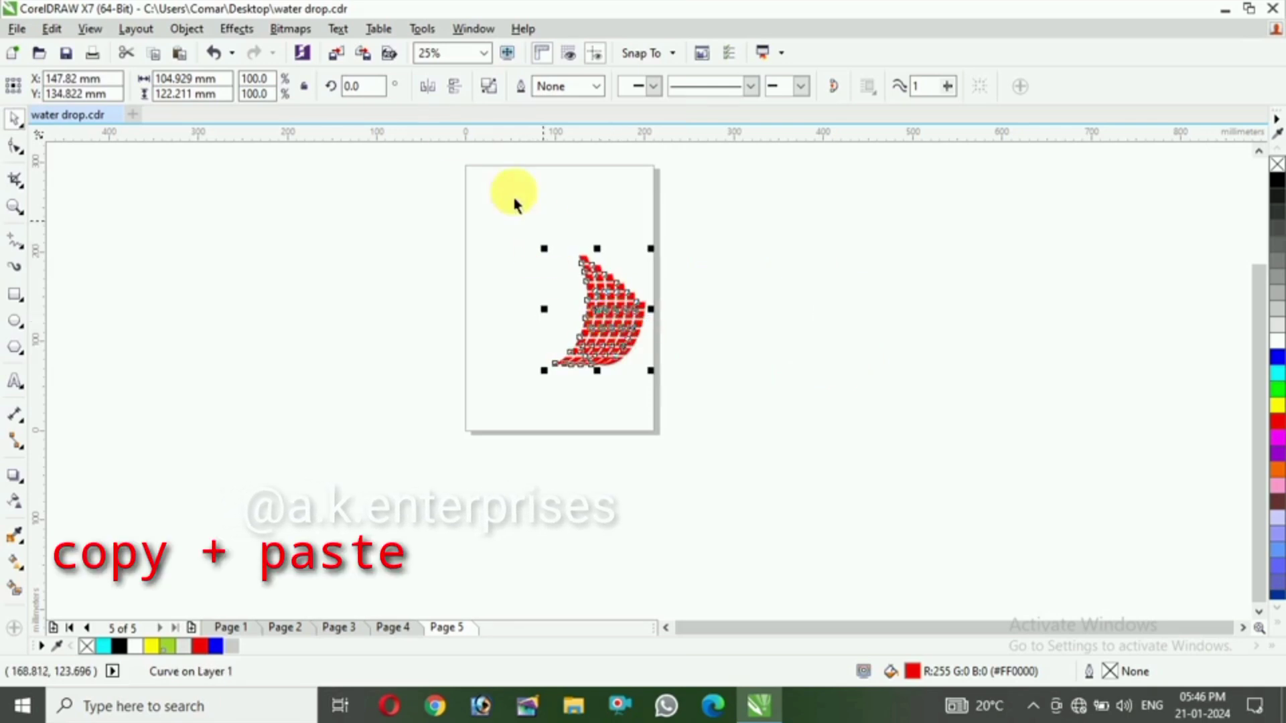
Paste a copy of the red shape, mirrored horizontally, and place it to the left so both bottom rows overlap at the center.
left_click(427, 86)
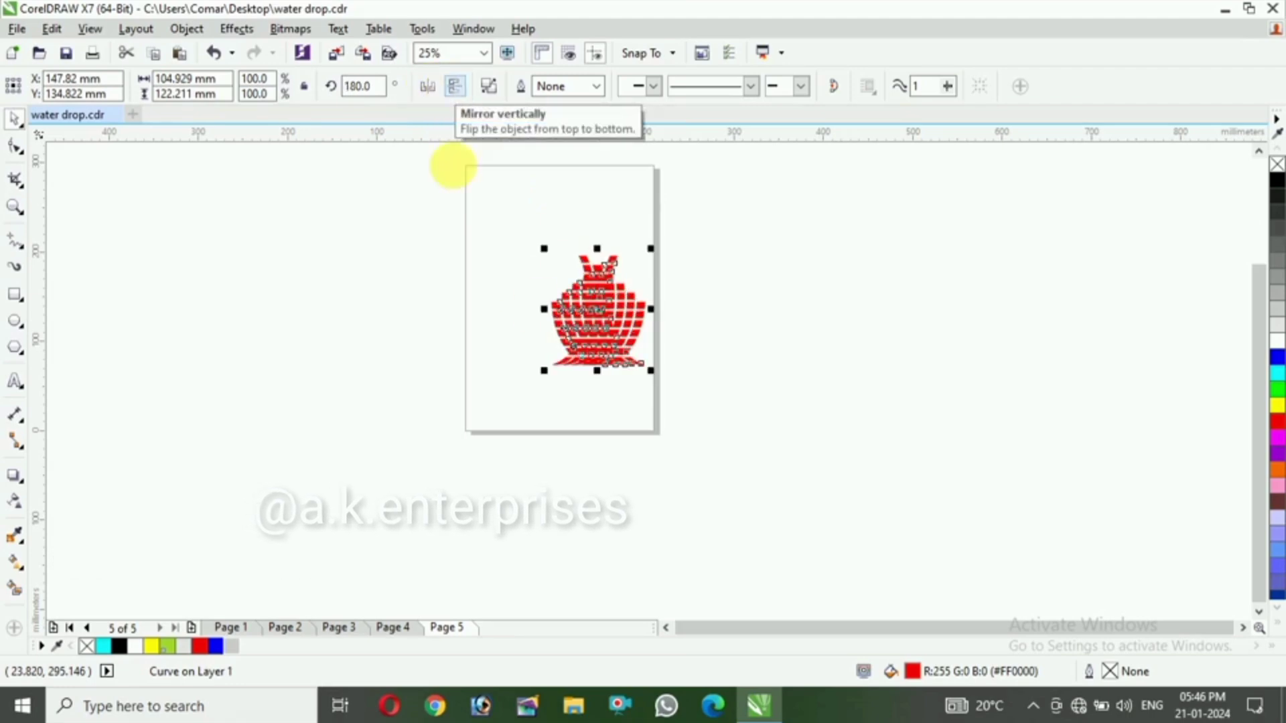
left_click_drag(579, 314, 462, 290)
scroll(503, 358, "up", 3)
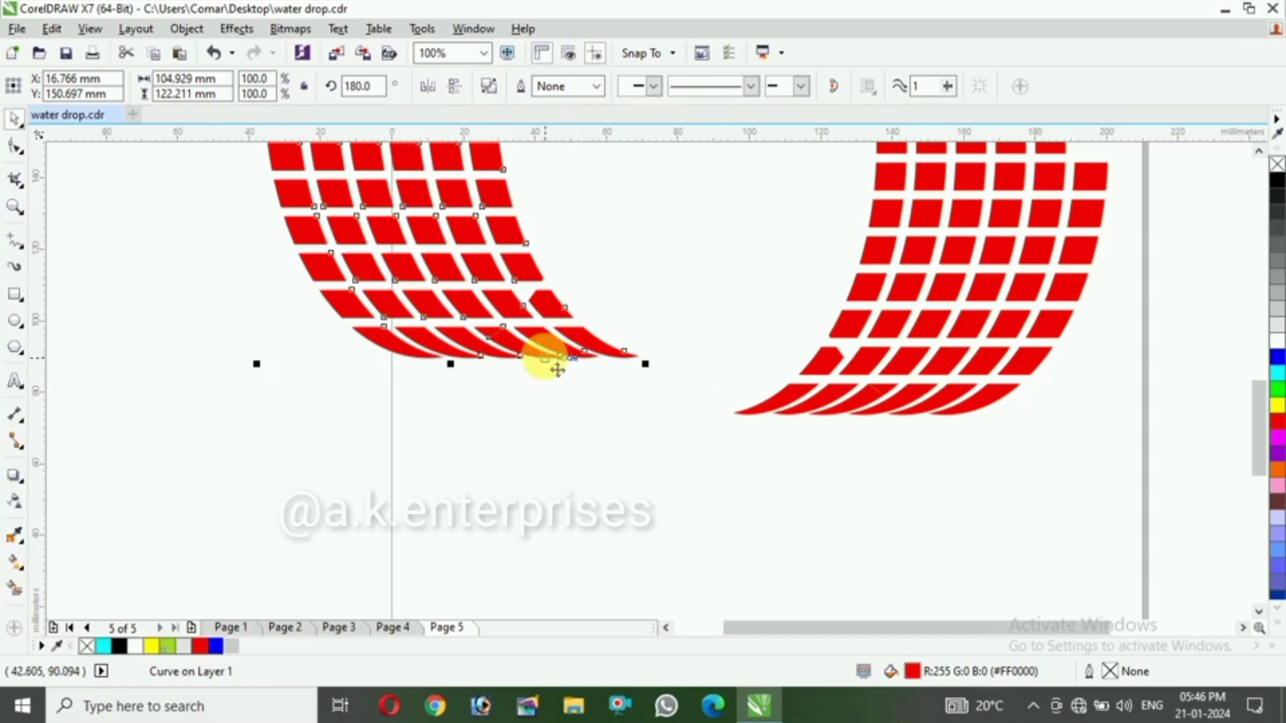
left_click_drag(434, 355, 733, 413)
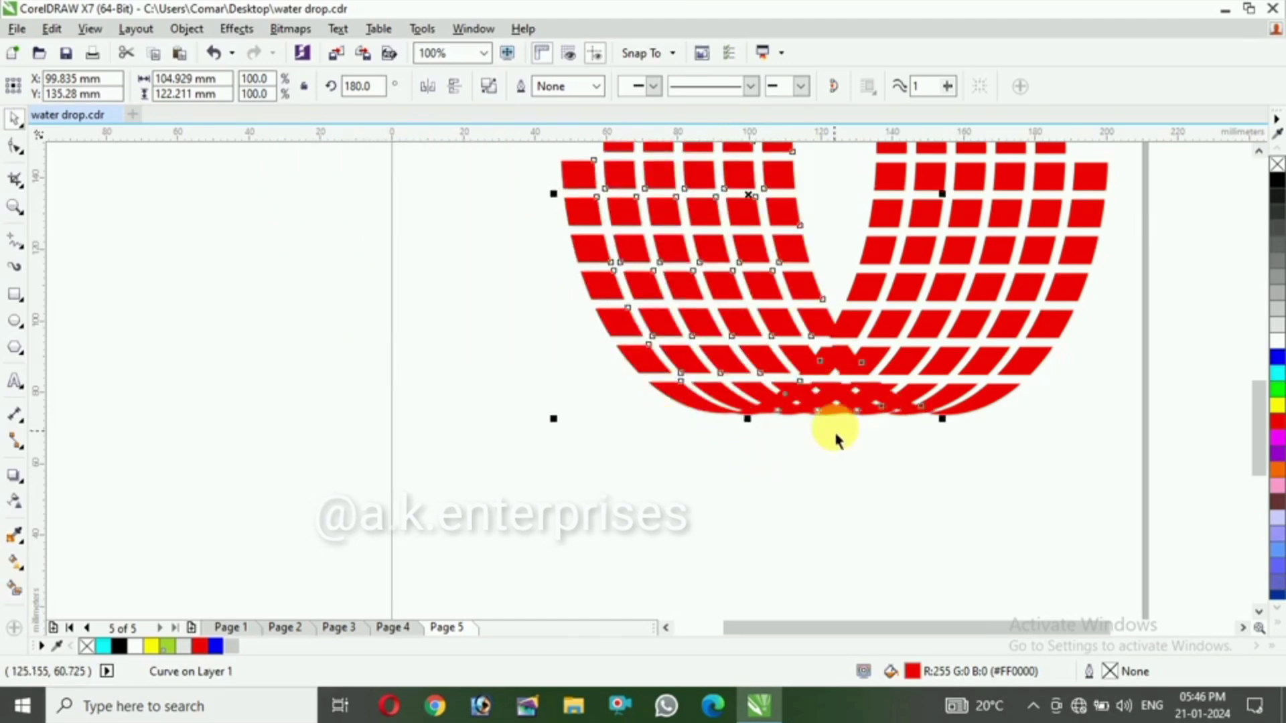
Fine-position the mirrored left copy at about X 98.4 mm, Y 134.8 mm so its lower rows line up with the right shape.
scroll(870, 423, "up", 4)
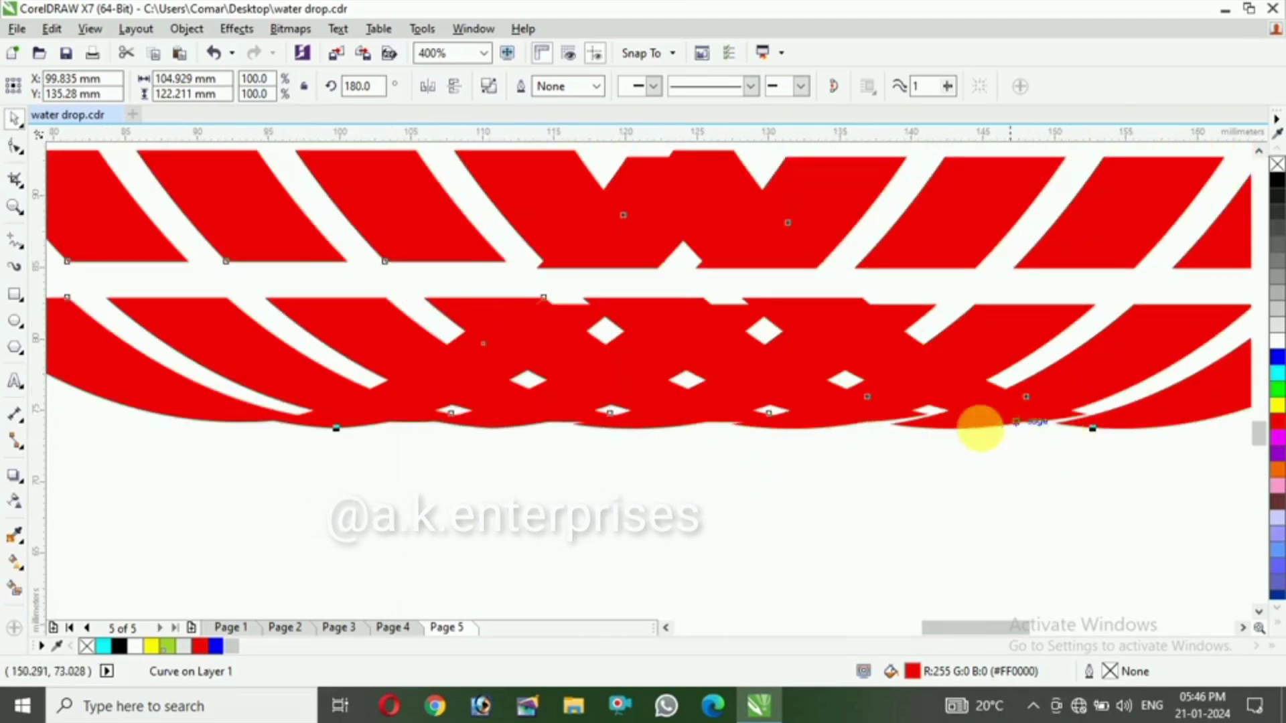
mouse_move(274, 411)
left_mouse_down()
mouse_move(208, 415)
mouse_move(293, 419)
mouse_move(305, 397)
mouse_move(288, 428)
mouse_move(252, 410)
left_mouse_up()
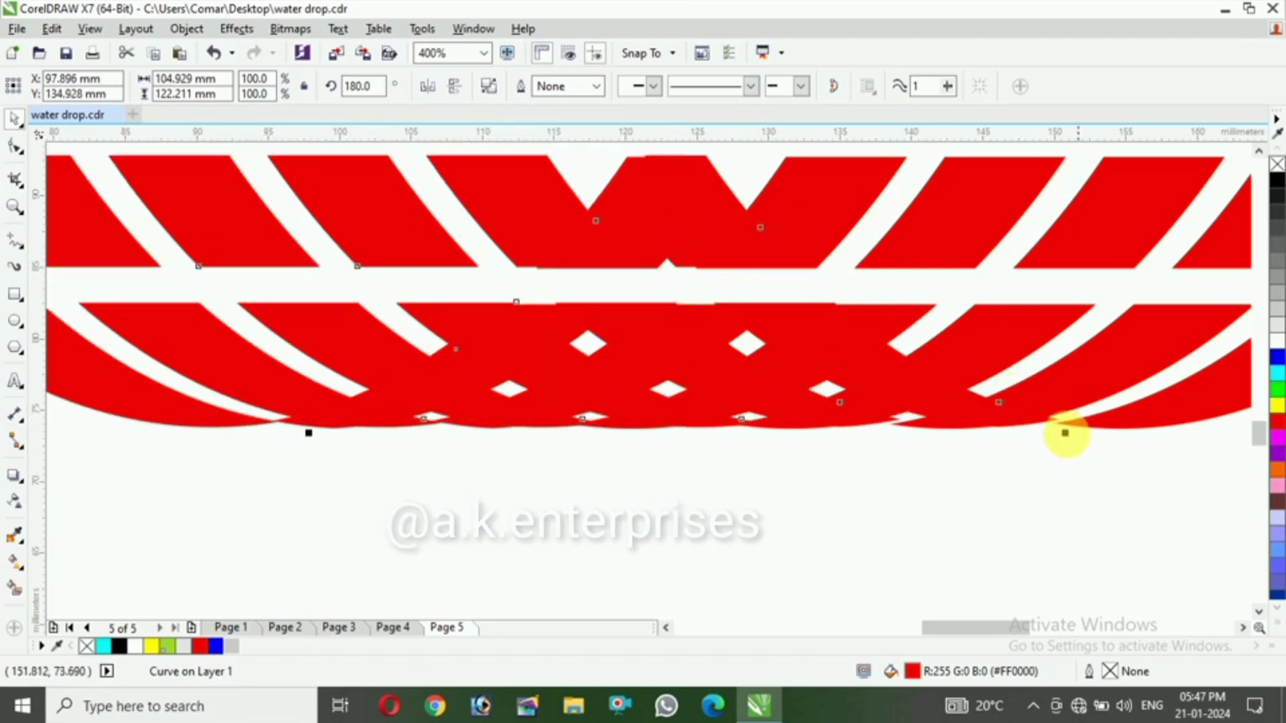
left_click_drag(1070, 432, 1077, 434)
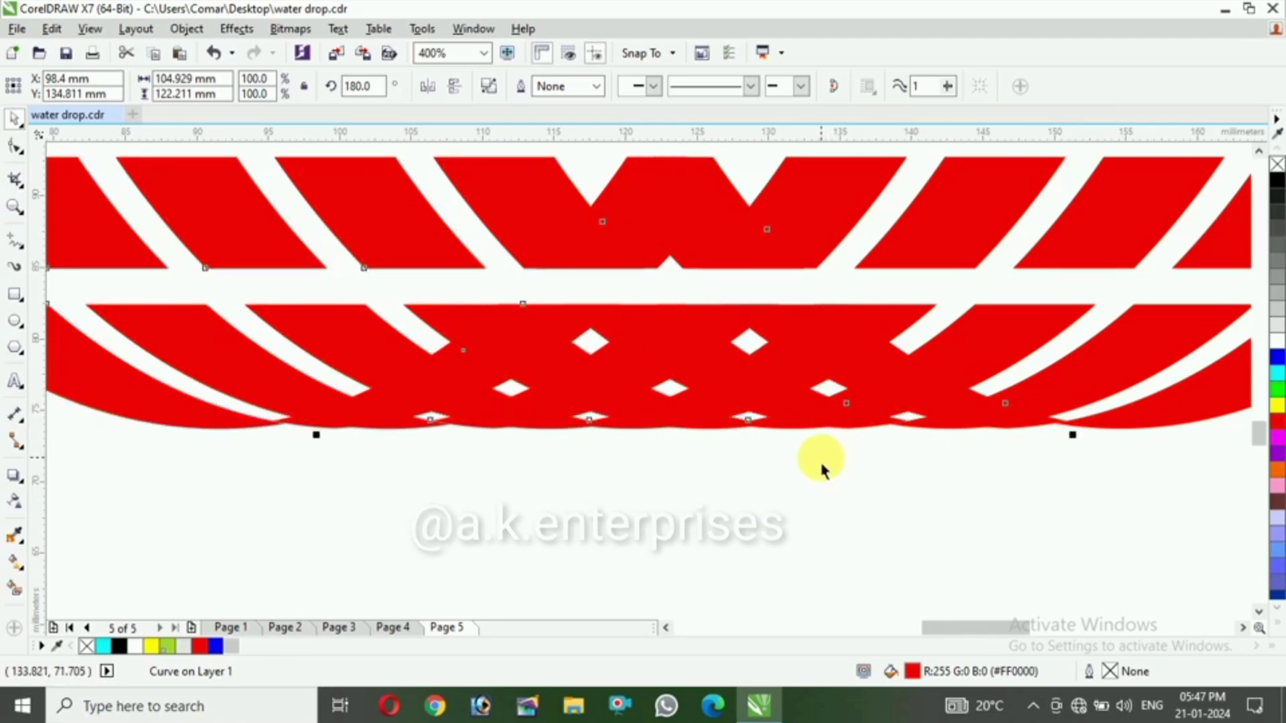
scroll(818, 469, "down", 3)
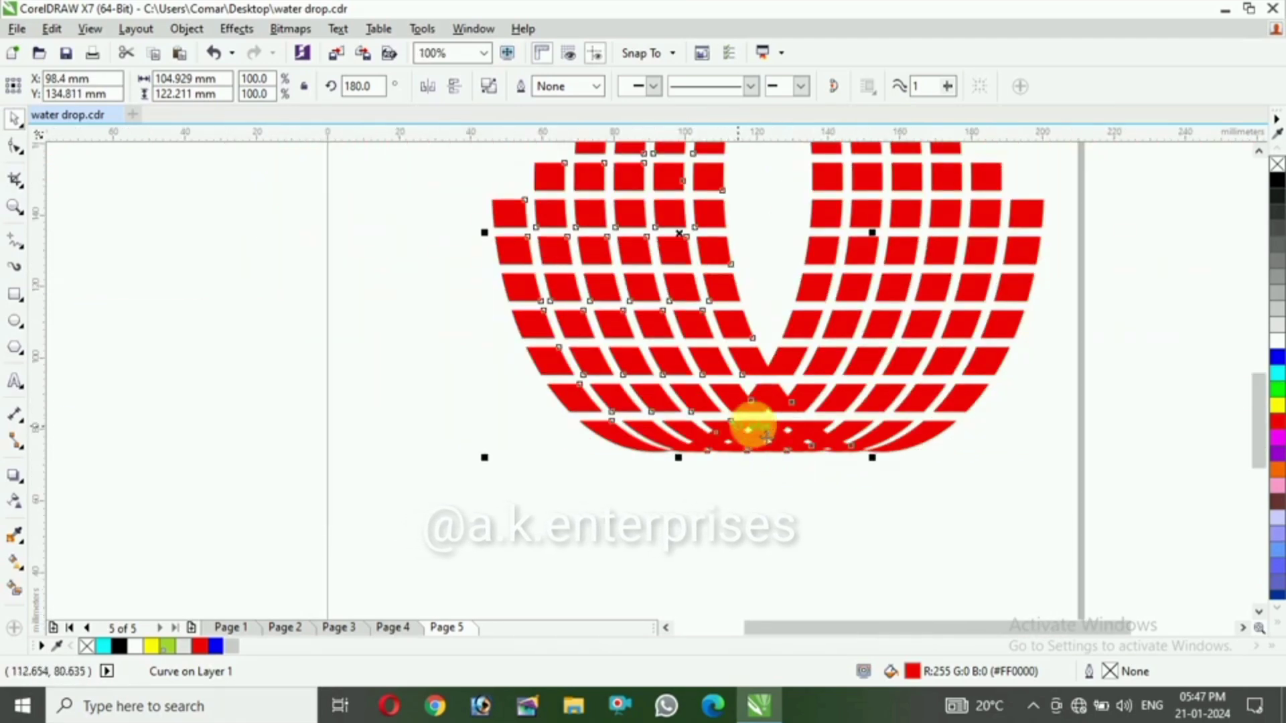
Break the mirrored left shape apart into separate cells and deselect them.
left_click(465, 387)
left_click(562, 333)
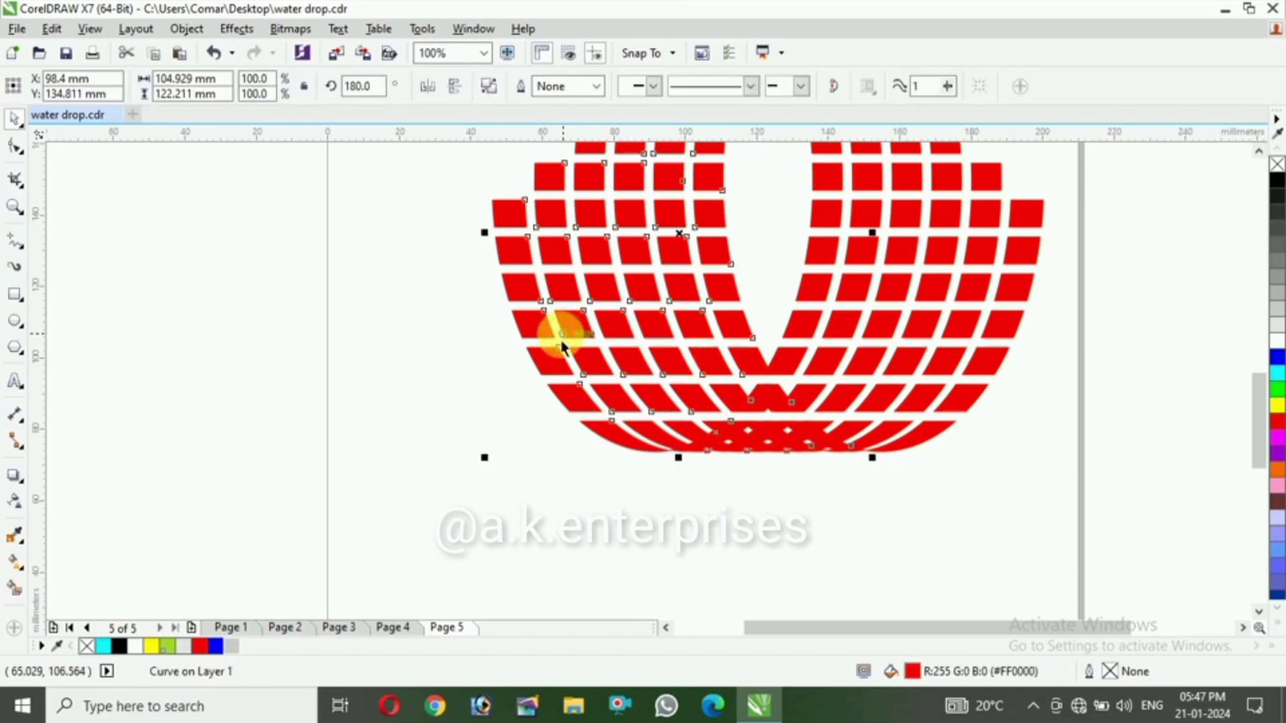
left_click(490, 89)
left_click(461, 266)
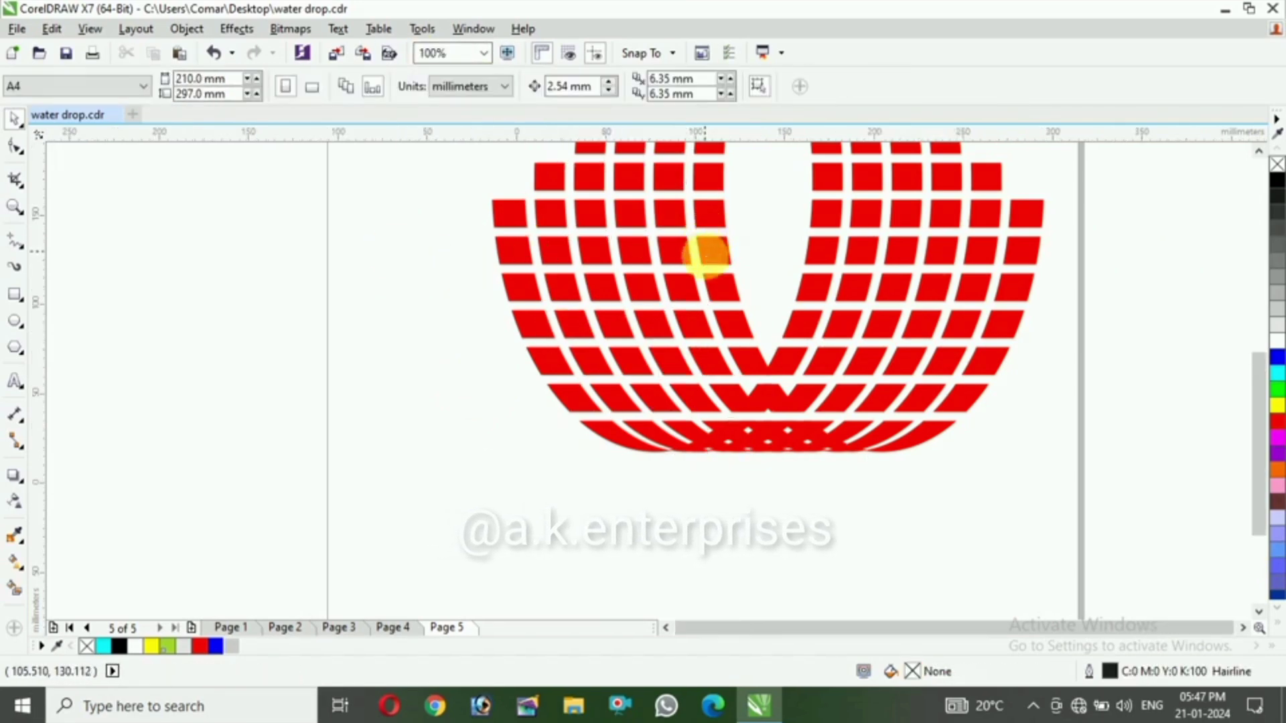
scroll(706, 254, "down", 2)
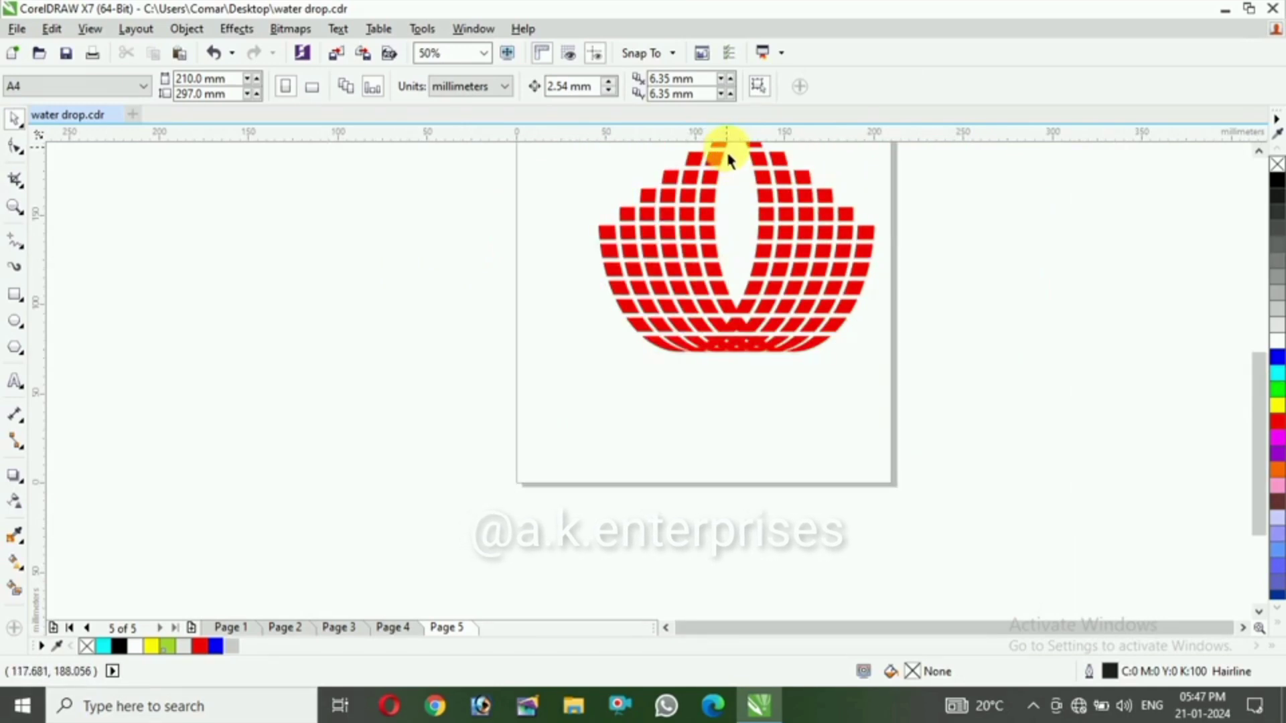
Delete the outer cells along the left half's stepped upper edge, from its peak down to the outermost left cells.
left_click(730, 161)
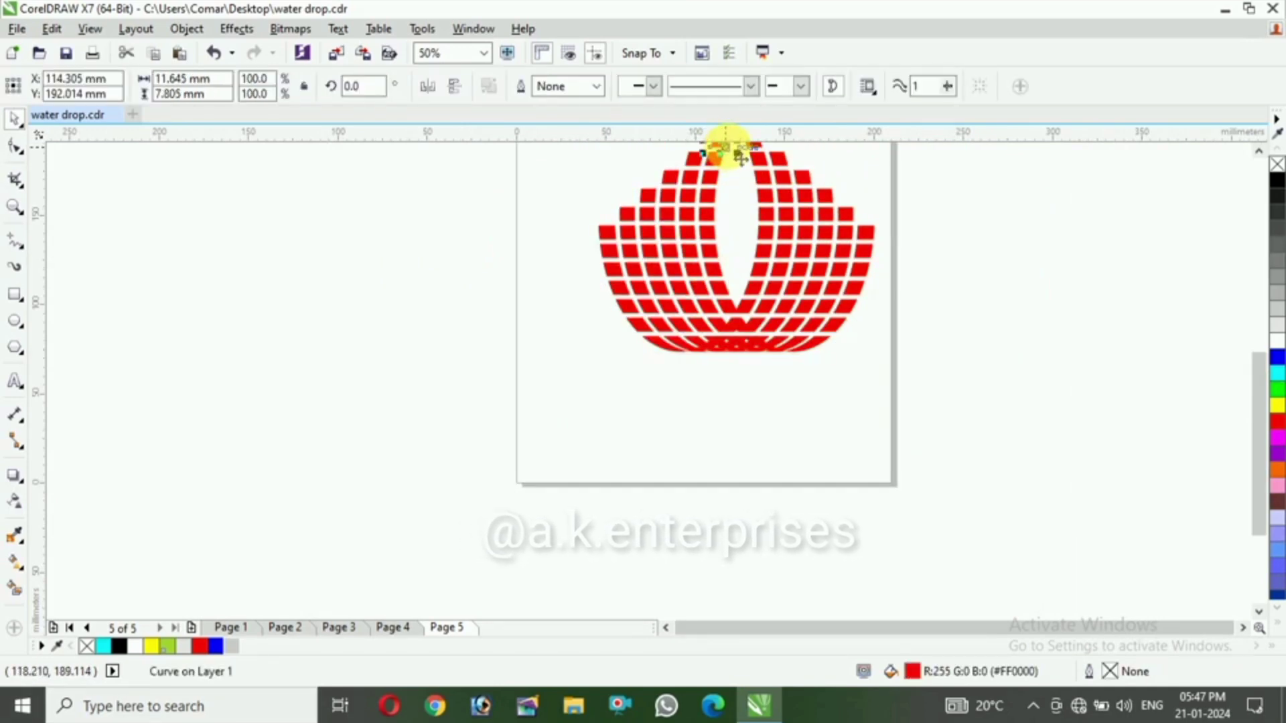
key("Delete")
left_click(696, 160)
key("Delete")
left_click(694, 162)
key("Delete")
left_click(692, 175)
key("Delete")
left_click(671, 179)
key("Delete")
left_click(655, 195)
key("Delete")
left_click(648, 195)
key("Delete")
left_click(629, 214)
key("Delete")
left_click(630, 215)
key("Delete")
left_click(627, 231)
key("Delete")
left_click(608, 235)
key("Delete")
left_click(610, 247)
key("Delete")
left_click(606, 253)
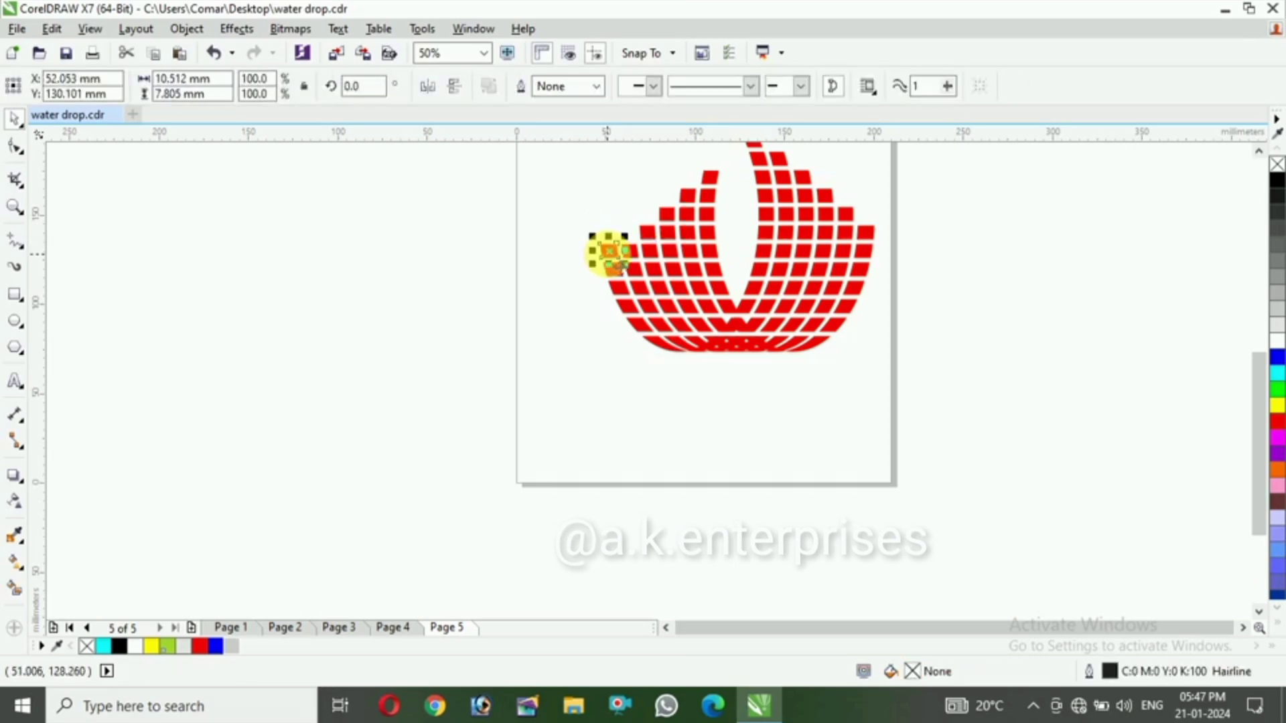
key("Delete")
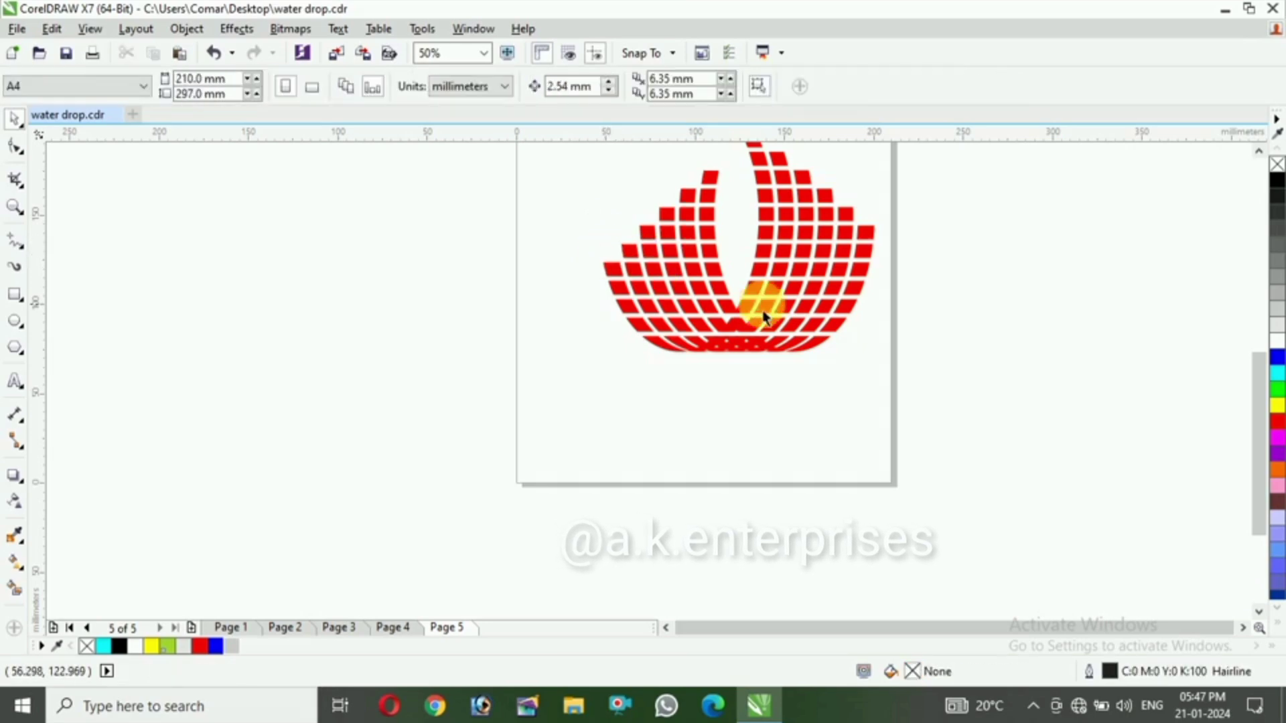
Weld the remaining left-half cells into one curve and fill it with light gray (#E6E6E6).
left_click(697, 299)
left_click_drag(528, 160, 733, 349)
left_click_drag(785, 395, 819, 420)
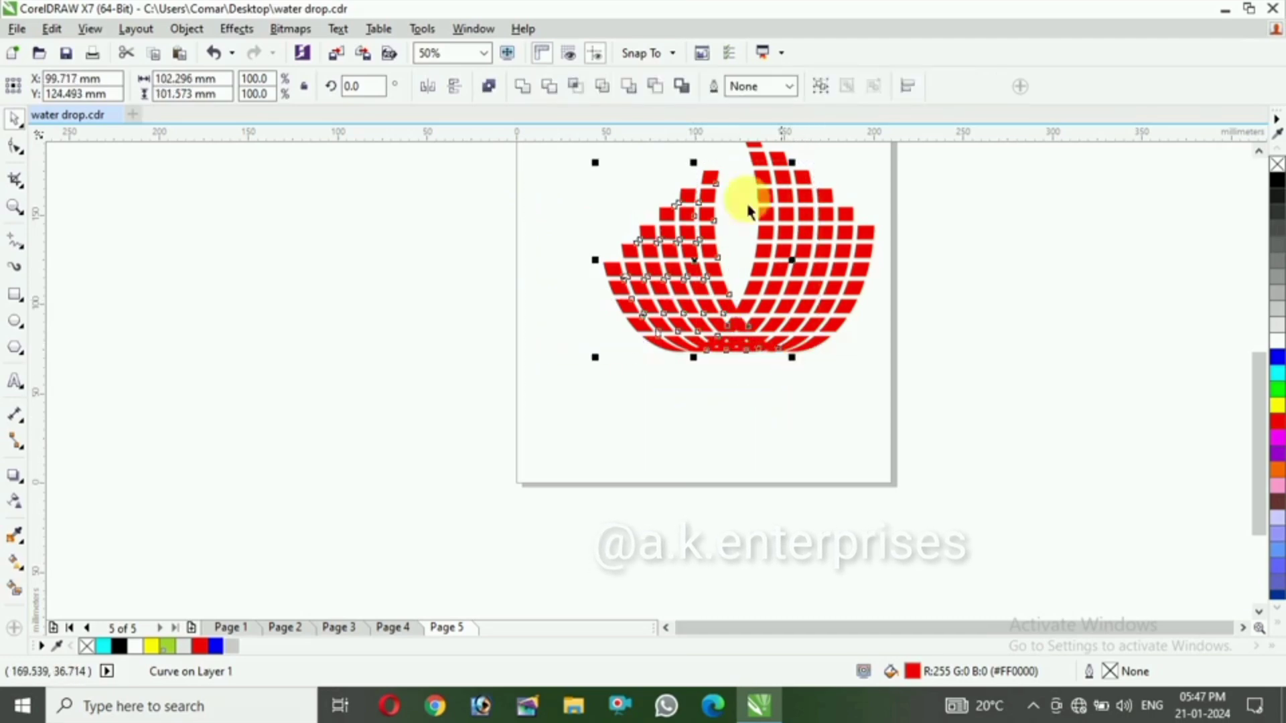
left_click(519, 88)
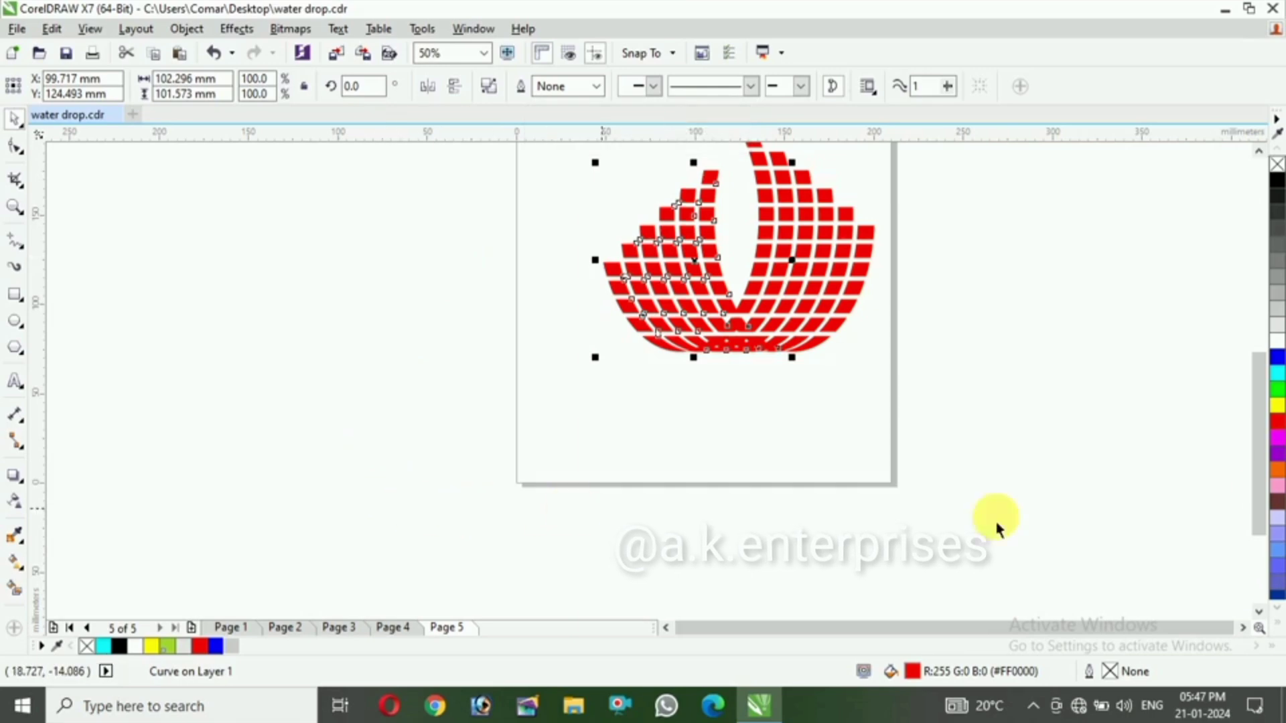
left_click(1277, 335)
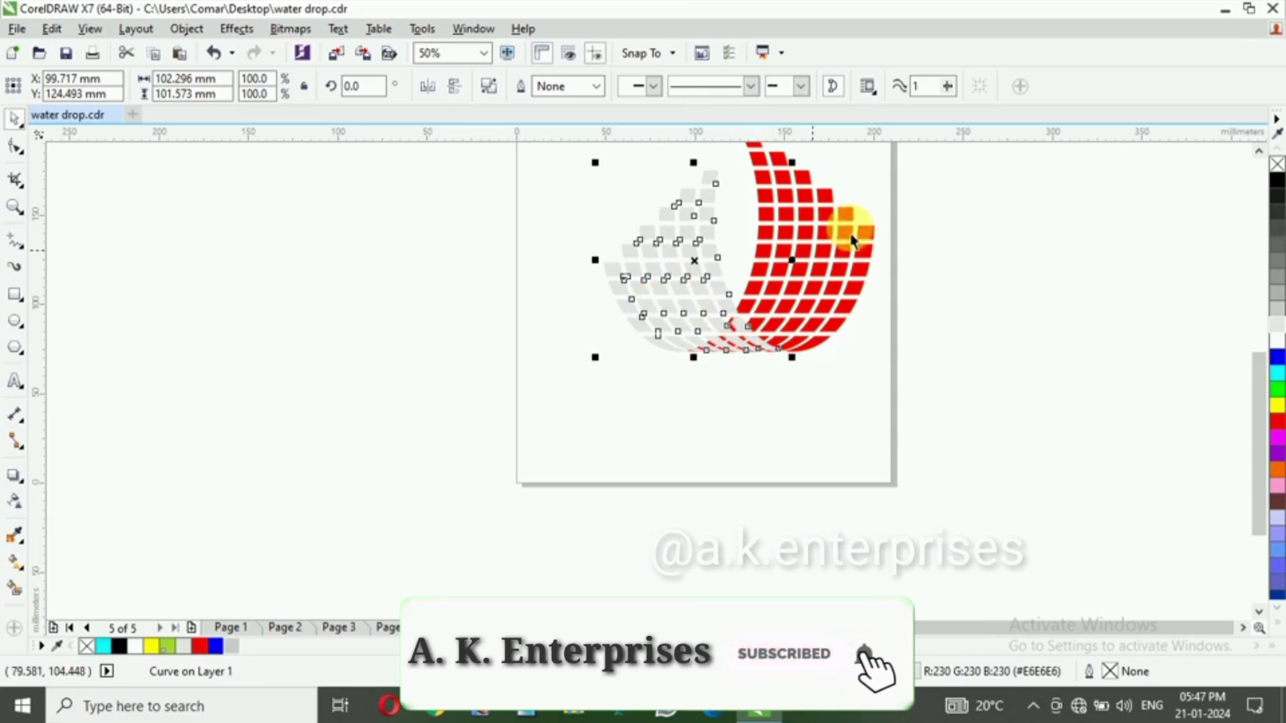
Bring the red right-half shape to the front of the page, over the gray half.
left_click(846, 281)
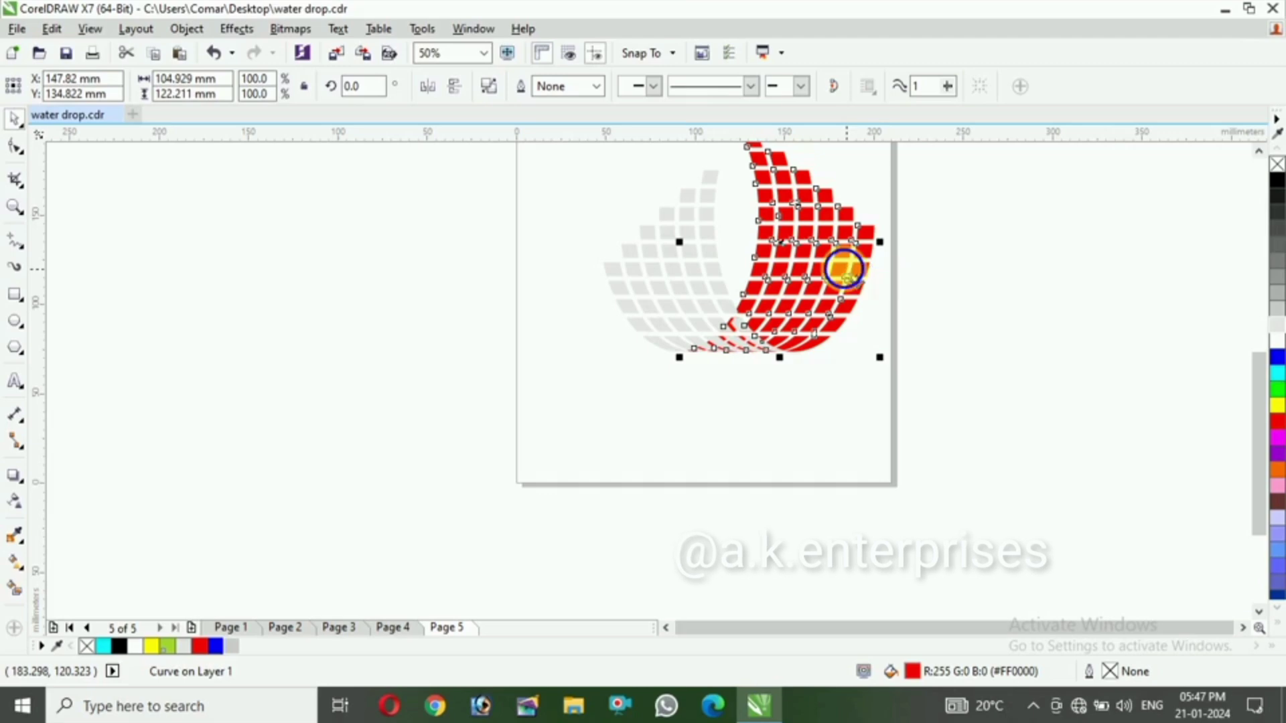
right_click(849, 276)
mouse_move(884, 474)
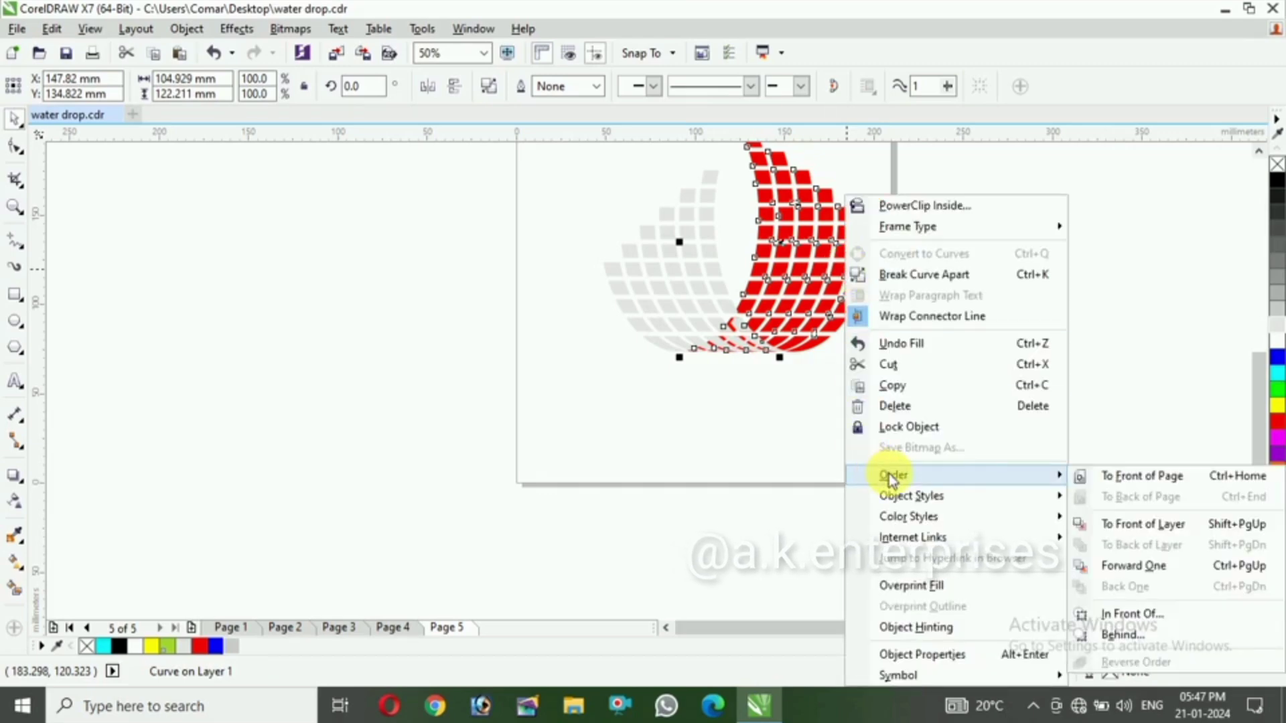
left_click(1115, 477)
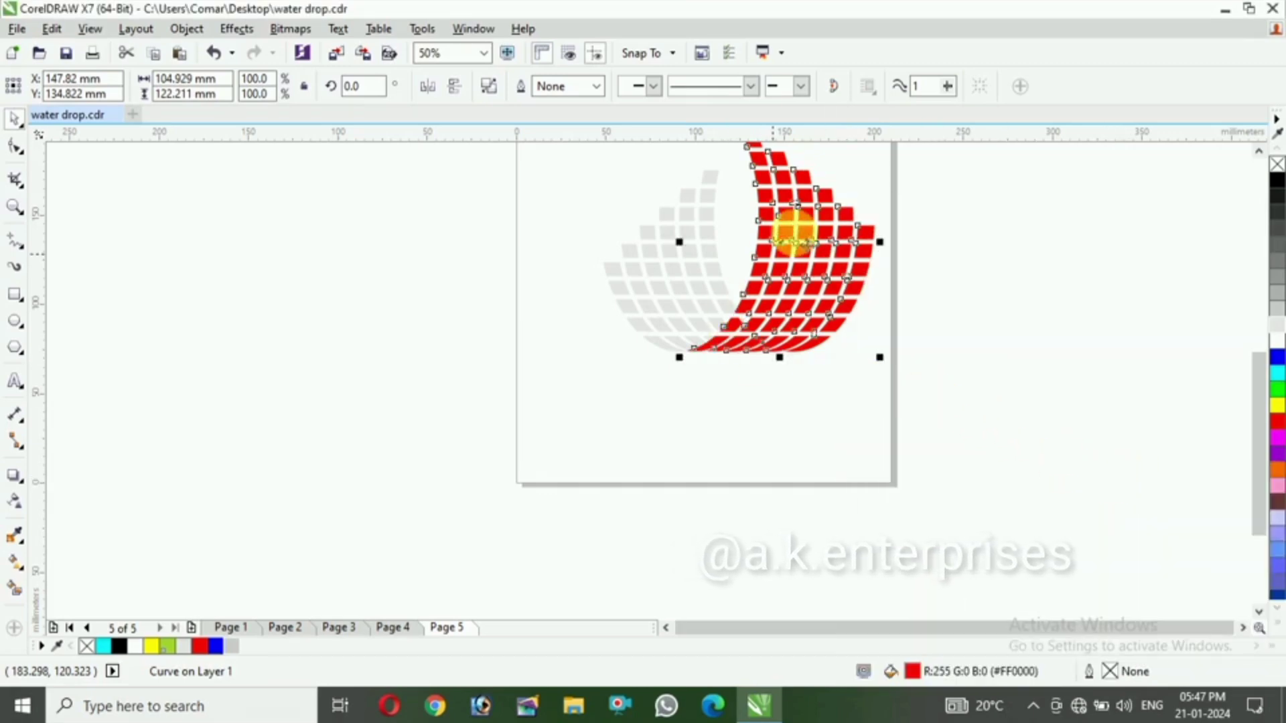
Apply a linear fountain fill to the right-half shape, running from cyan at its peak to blue at its base.
left_click(16, 564)
left_click_drag(753, 146, 785, 309)
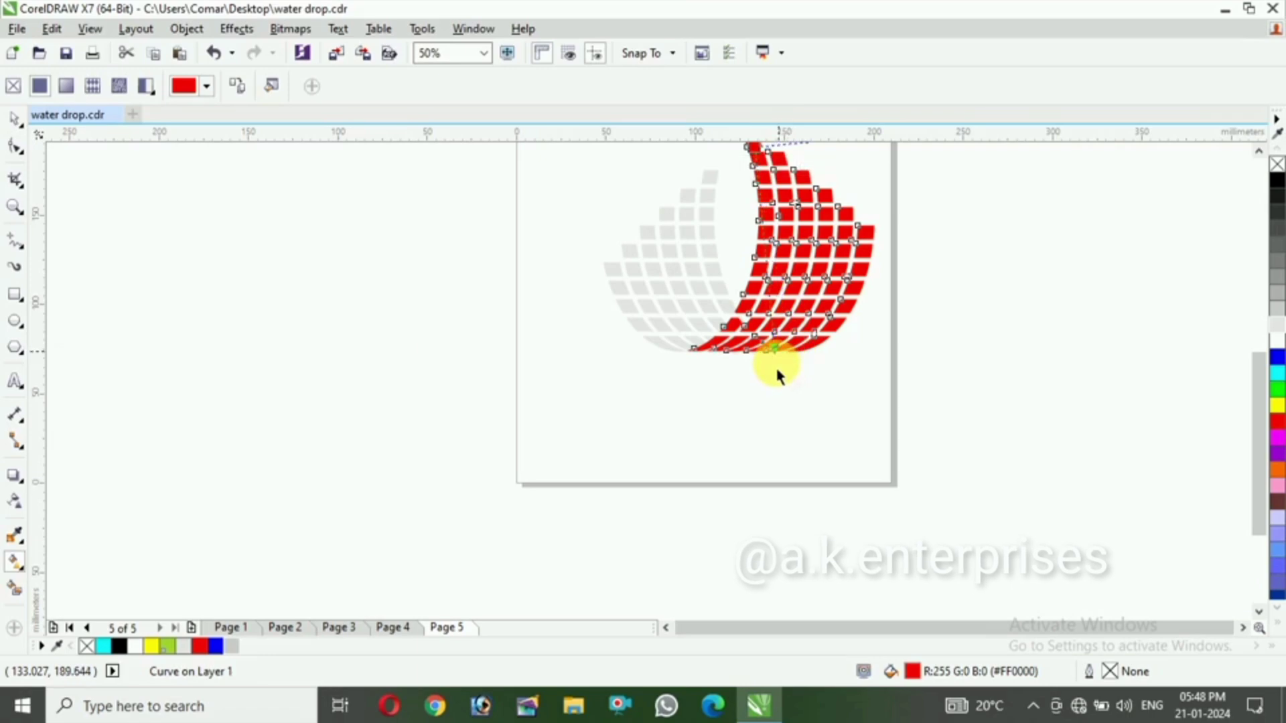
left_click_drag(779, 368, 774, 362)
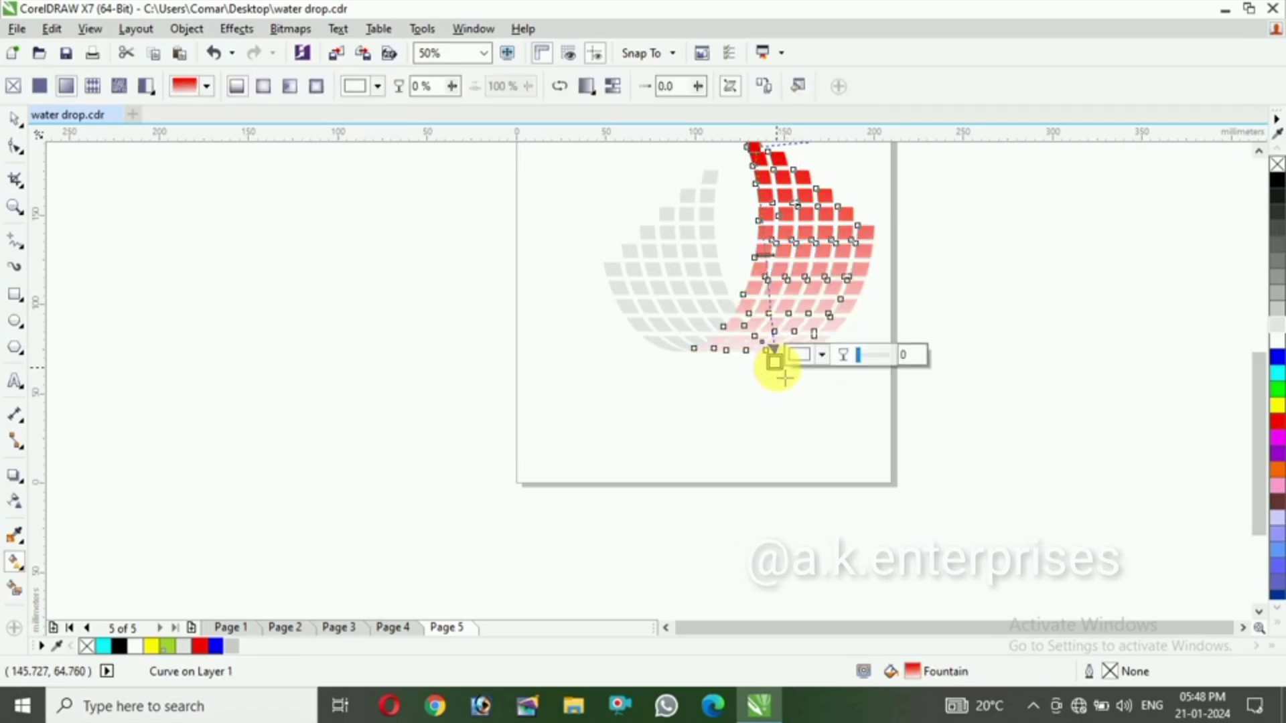
left_click(1277, 357)
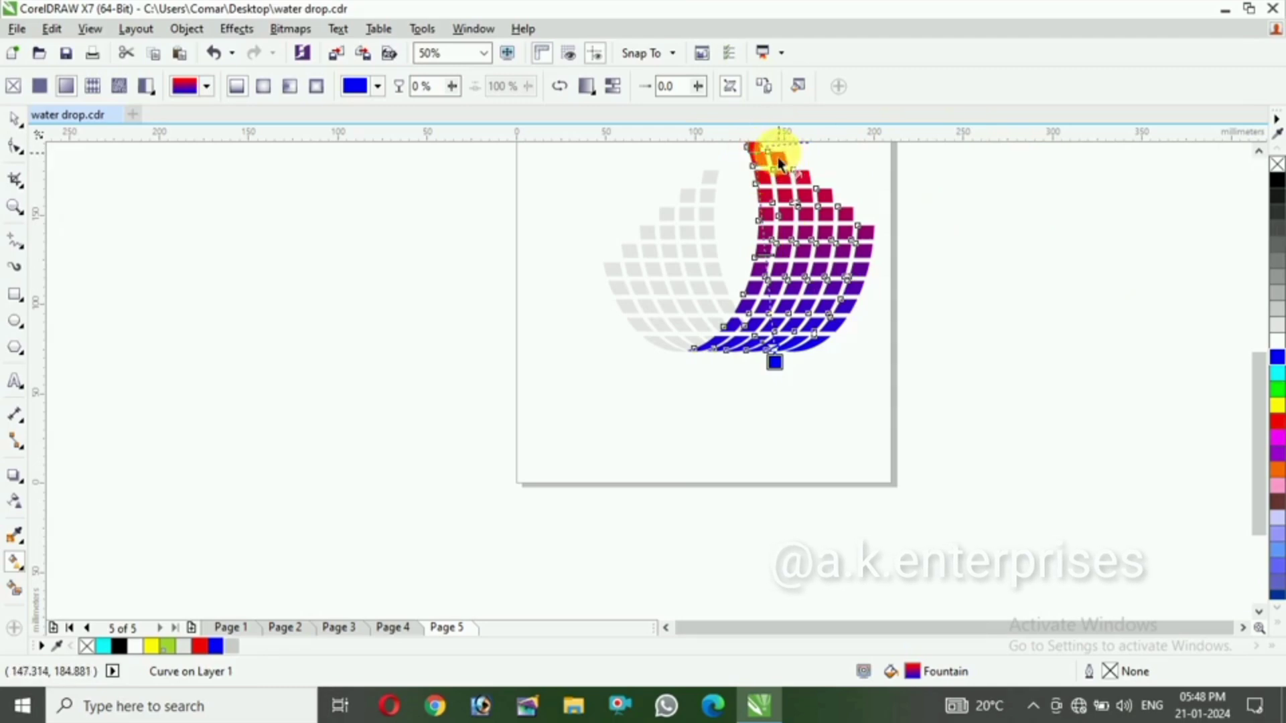
left_click(755, 147)
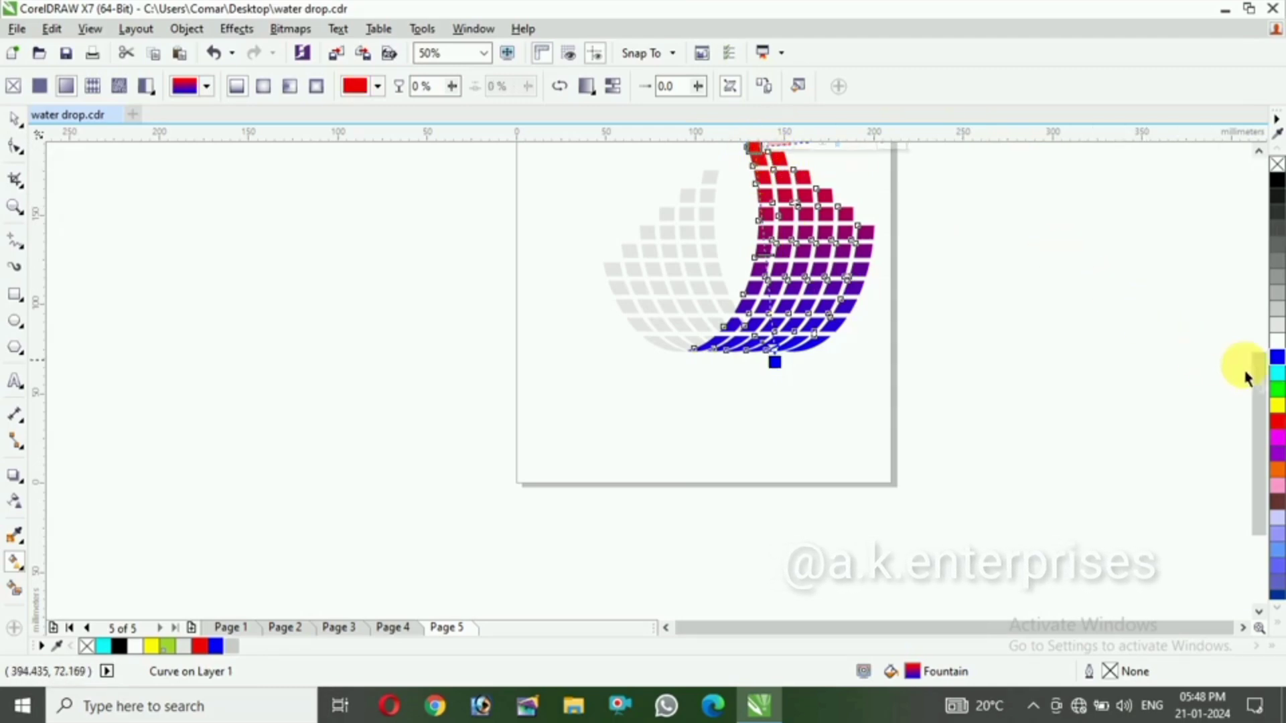
left_click(1278, 379)
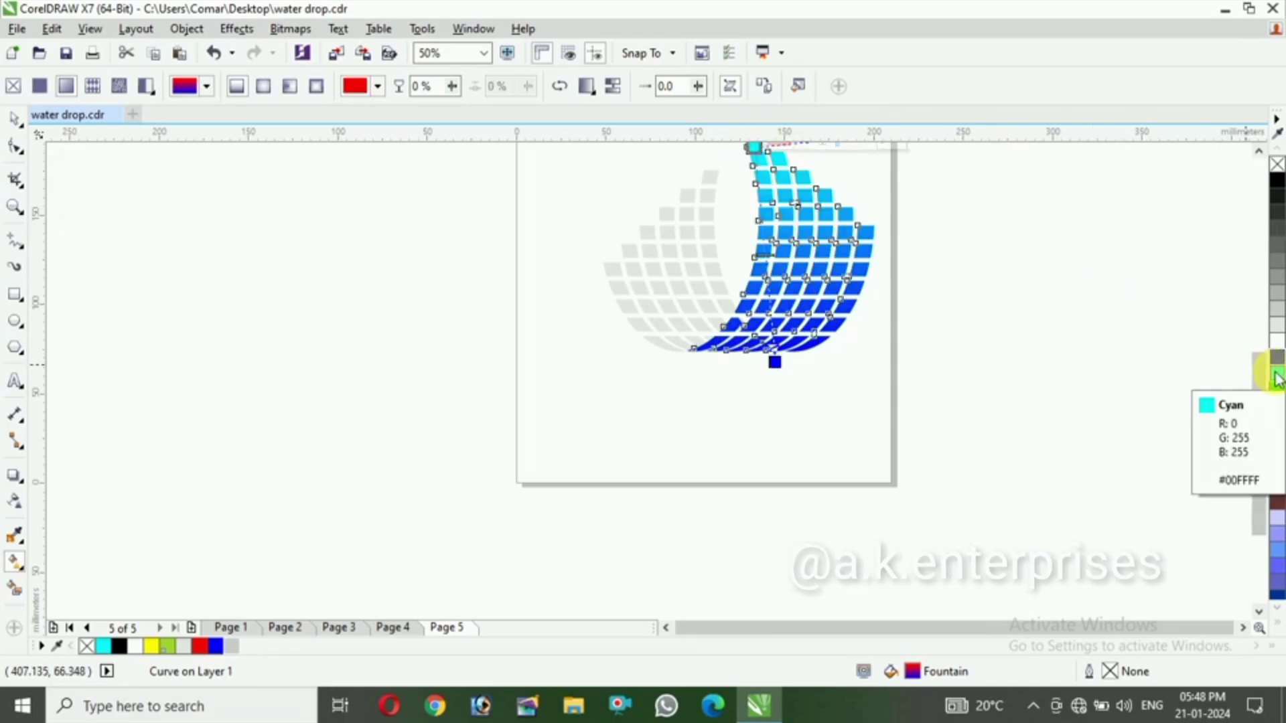
left_click(15, 120)
Deselect the emblem and view it in full-screen preview.
scroll(870, 207, "down", 4)
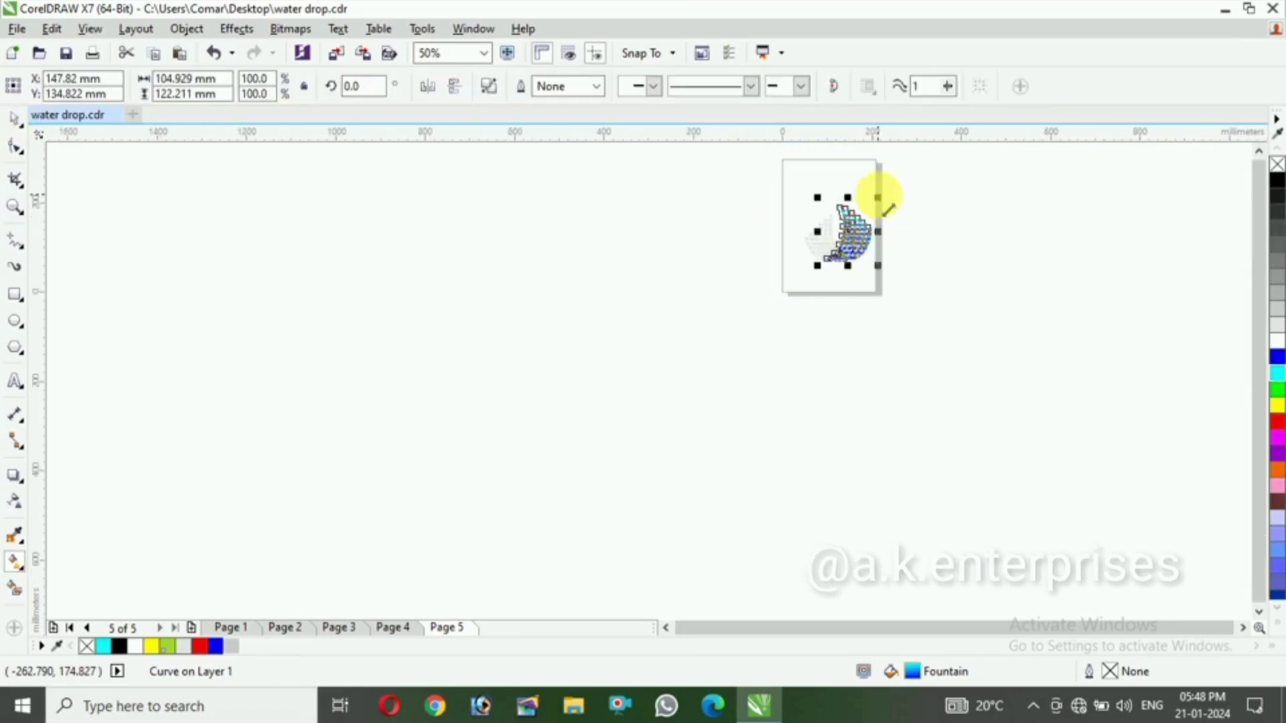
scroll(877, 224, "up", 4)
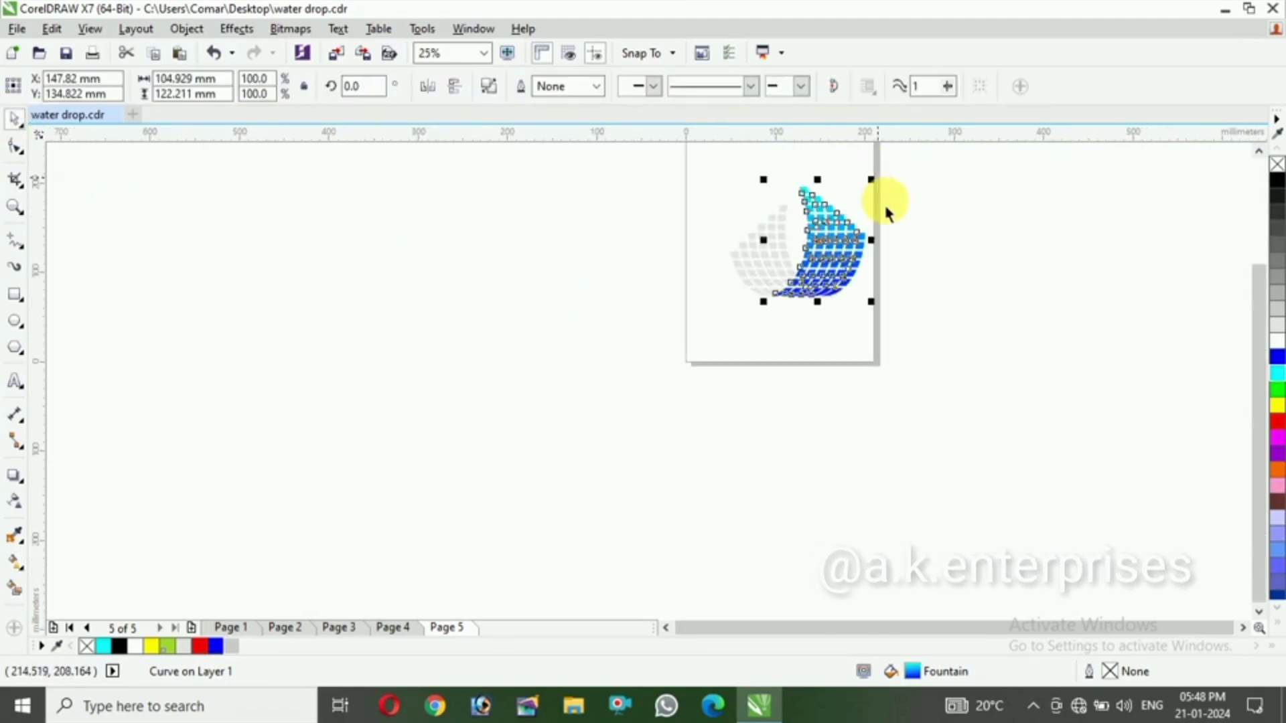
scroll(890, 218, "up", 4)
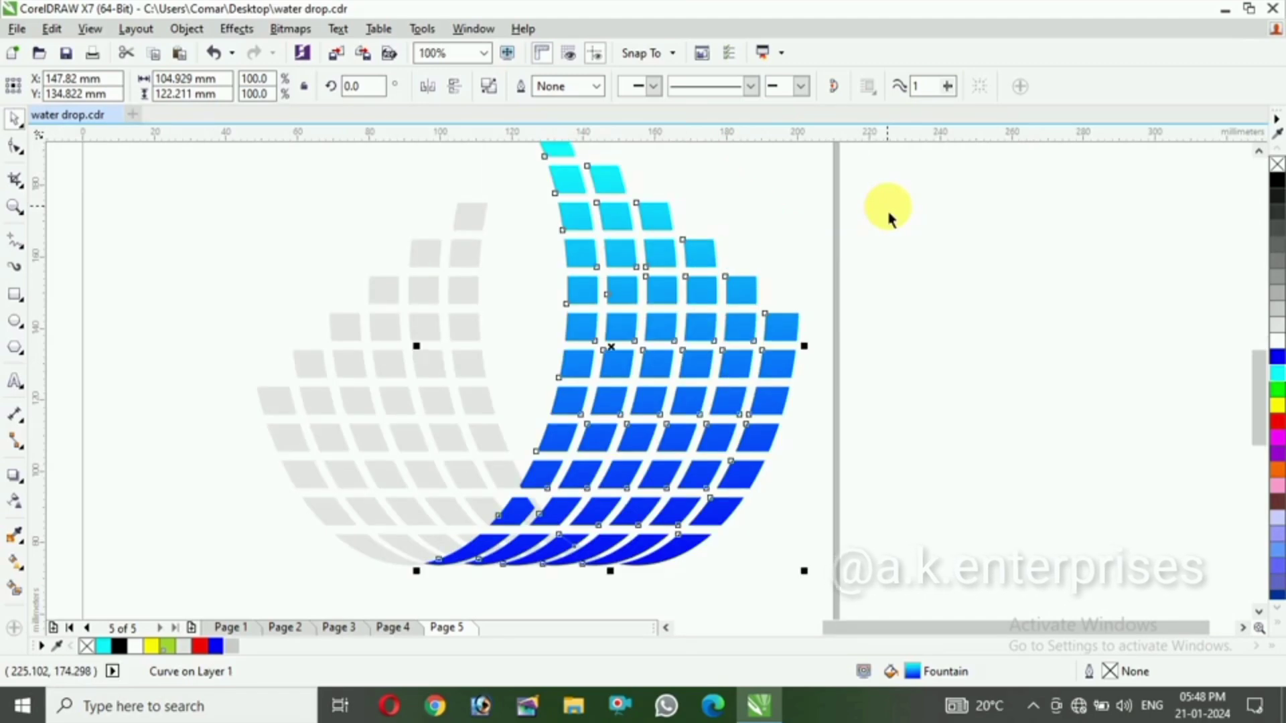
scroll(898, 214, "down", 2)
scroll(797, 161, "up", 2)
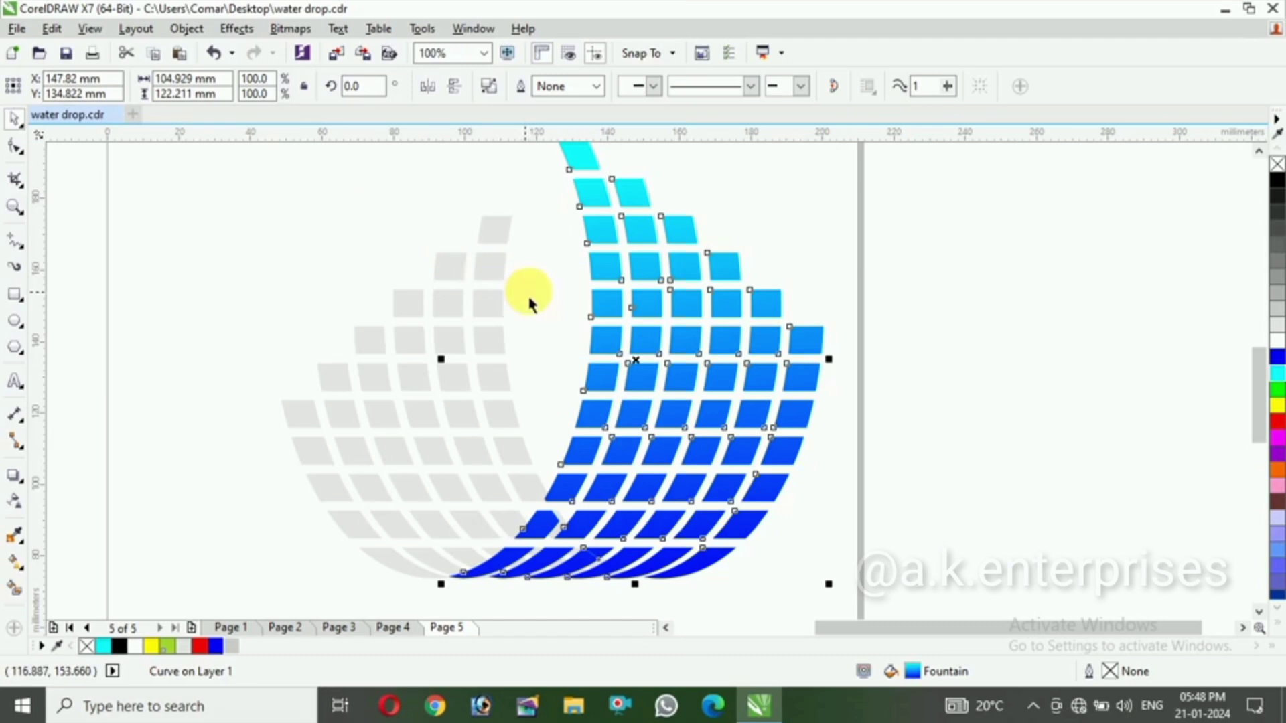
scroll(597, 302, "down", 2)
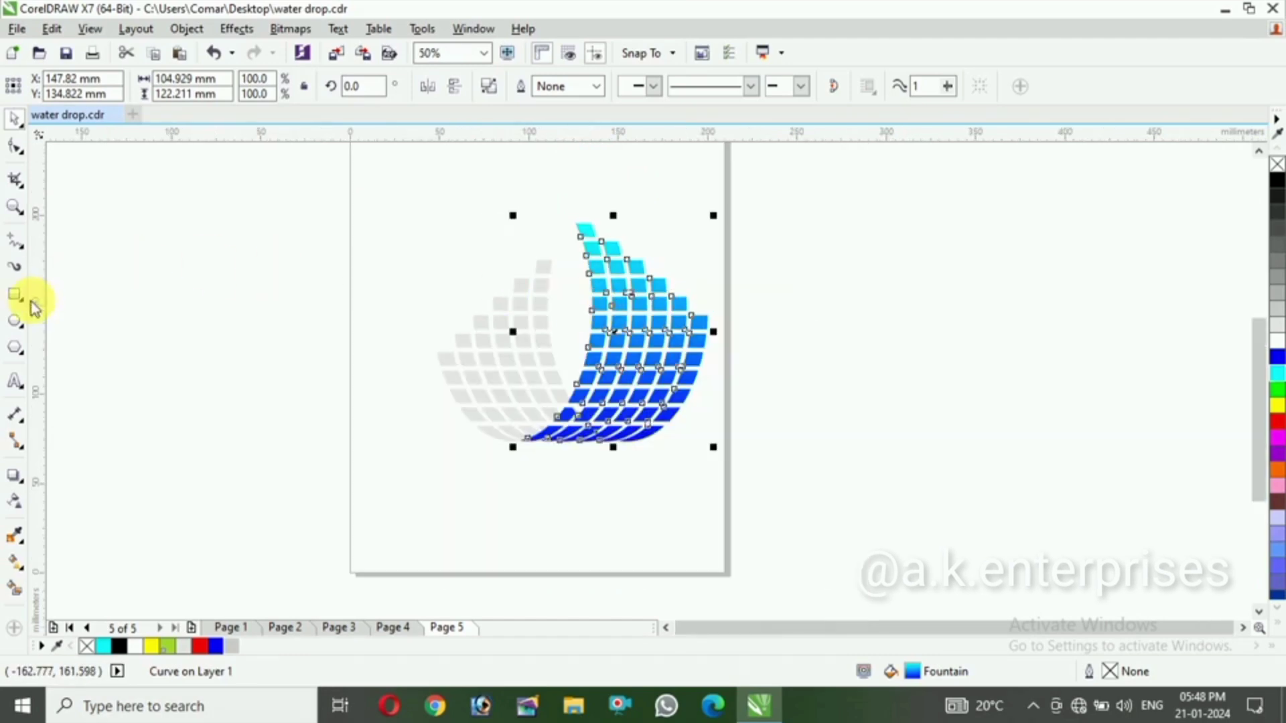
left_click(18, 212)
left_click_drag(374, 181, 762, 501)
left_click(15, 119)
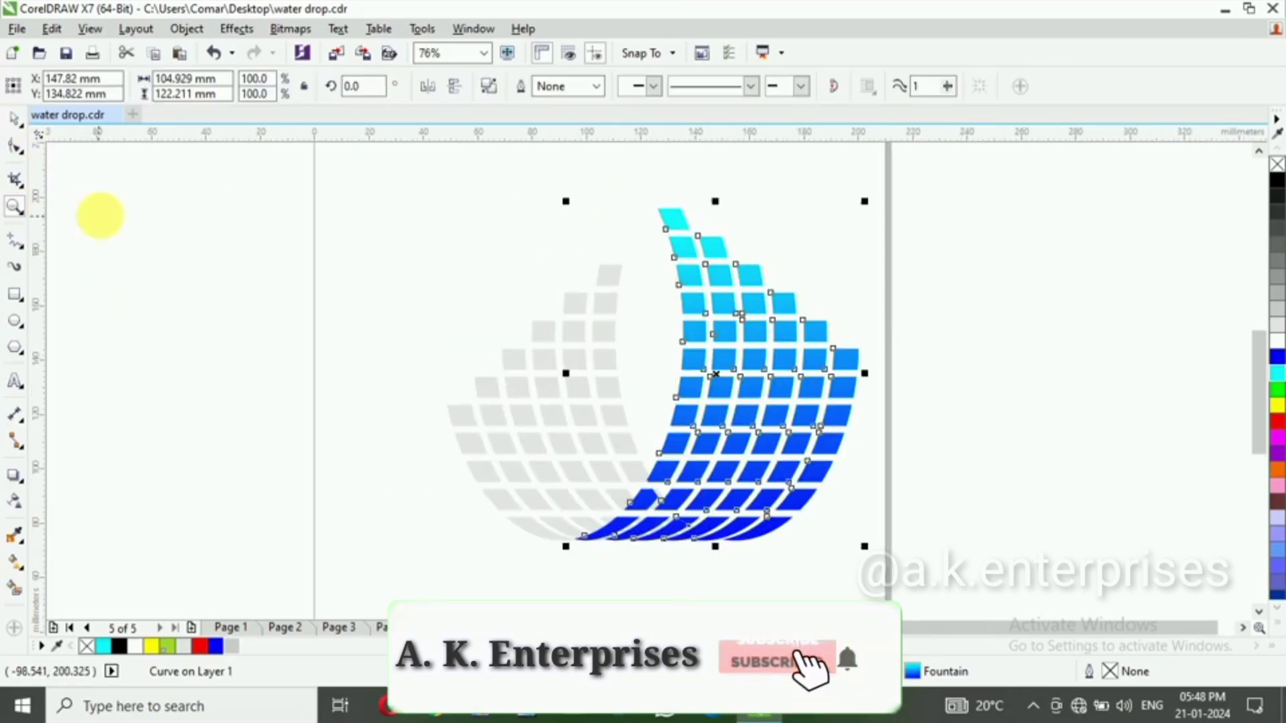
left_click(338, 420)
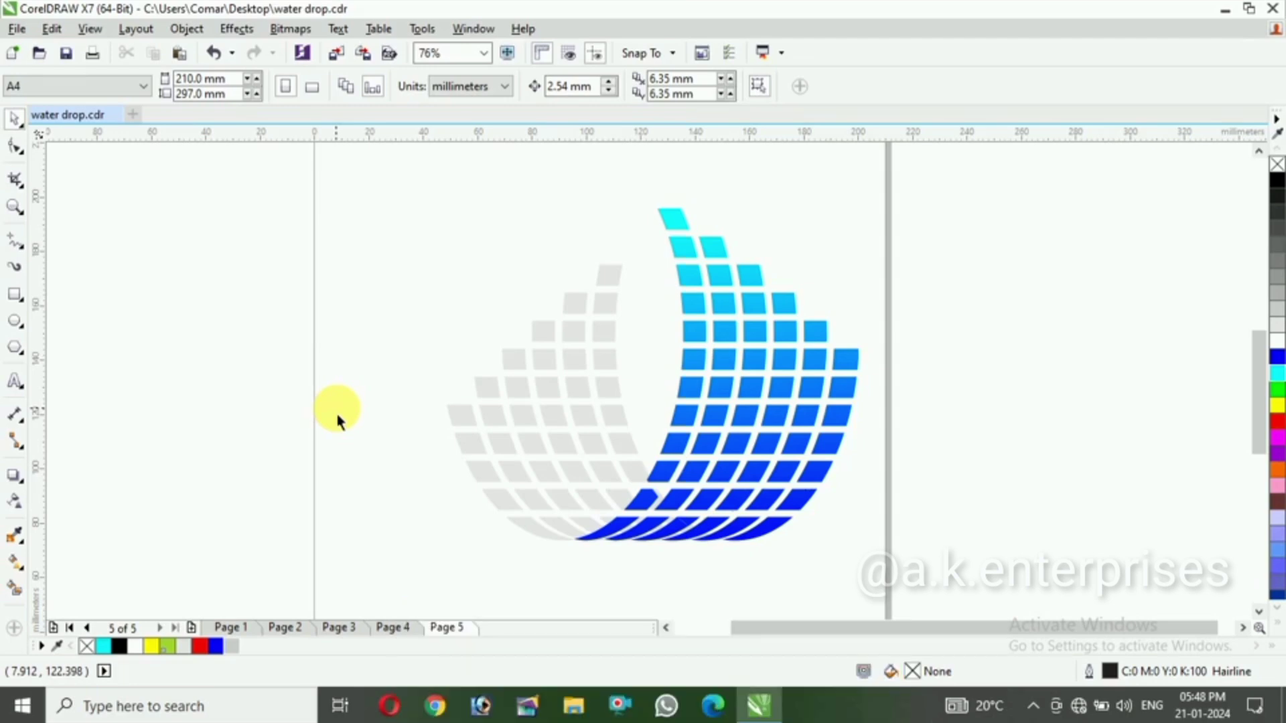
left_click(54, 31)
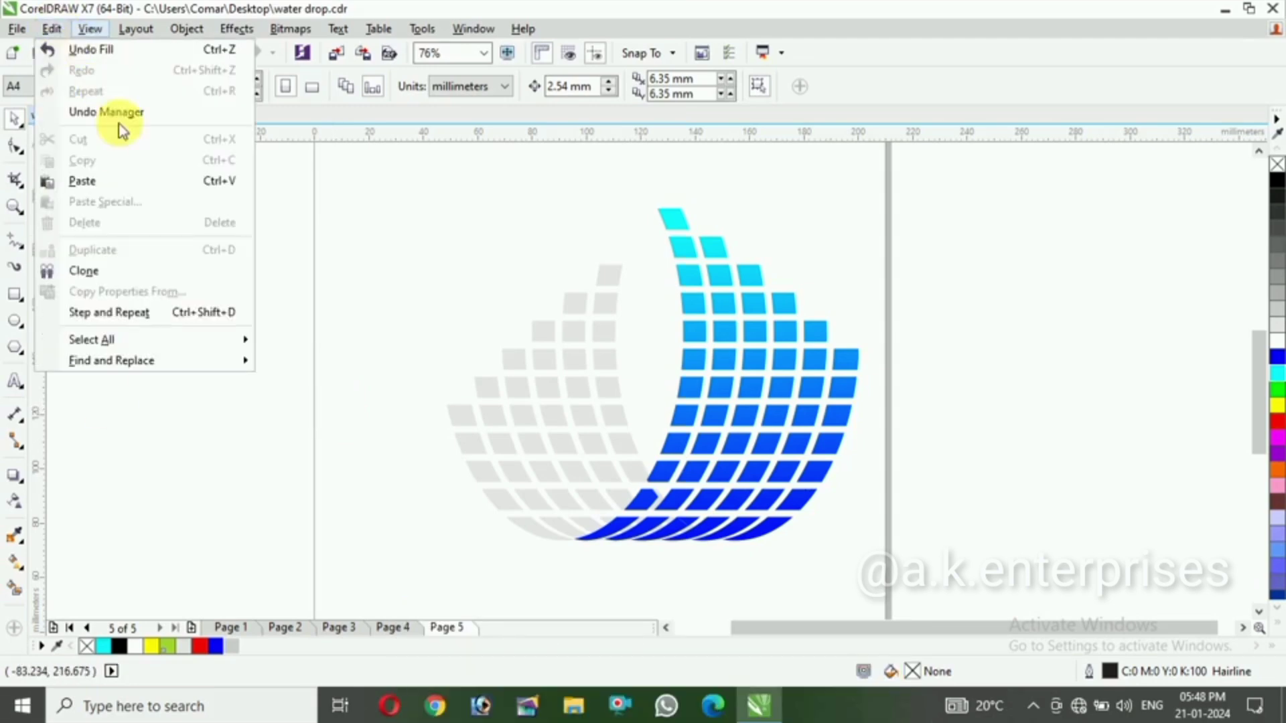
mouse_move(59, 31)
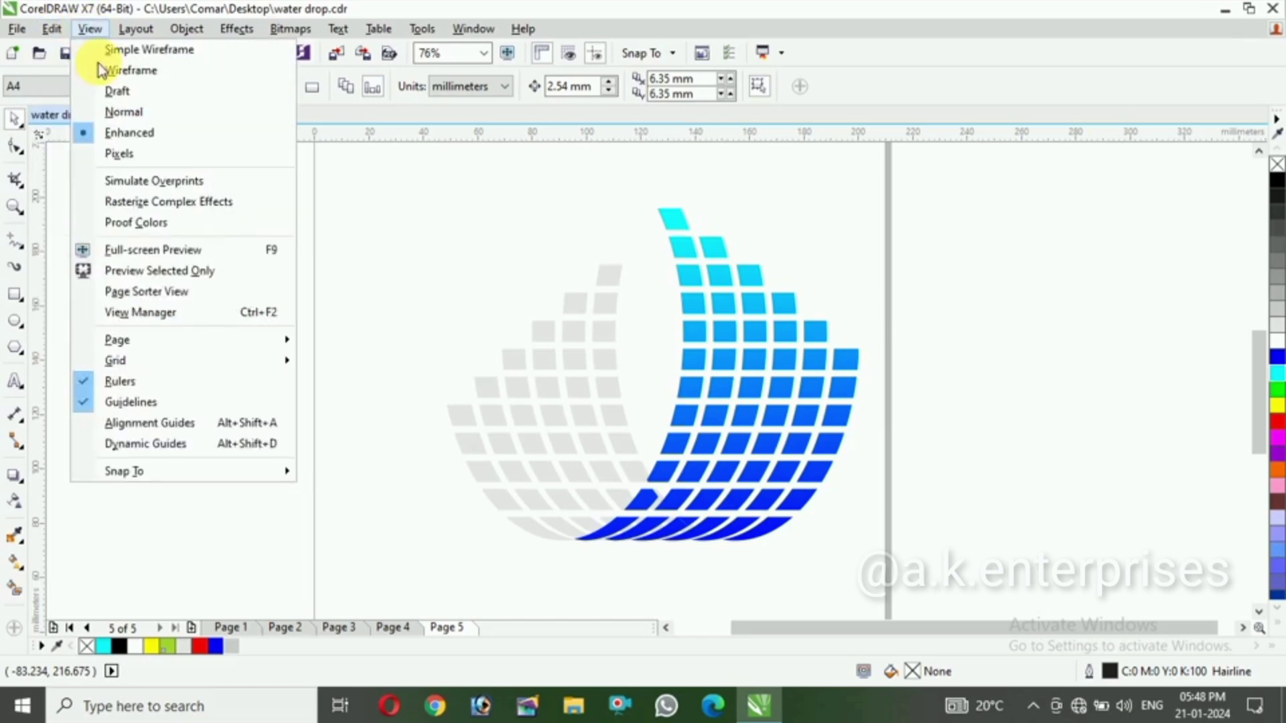
left_click(180, 250)
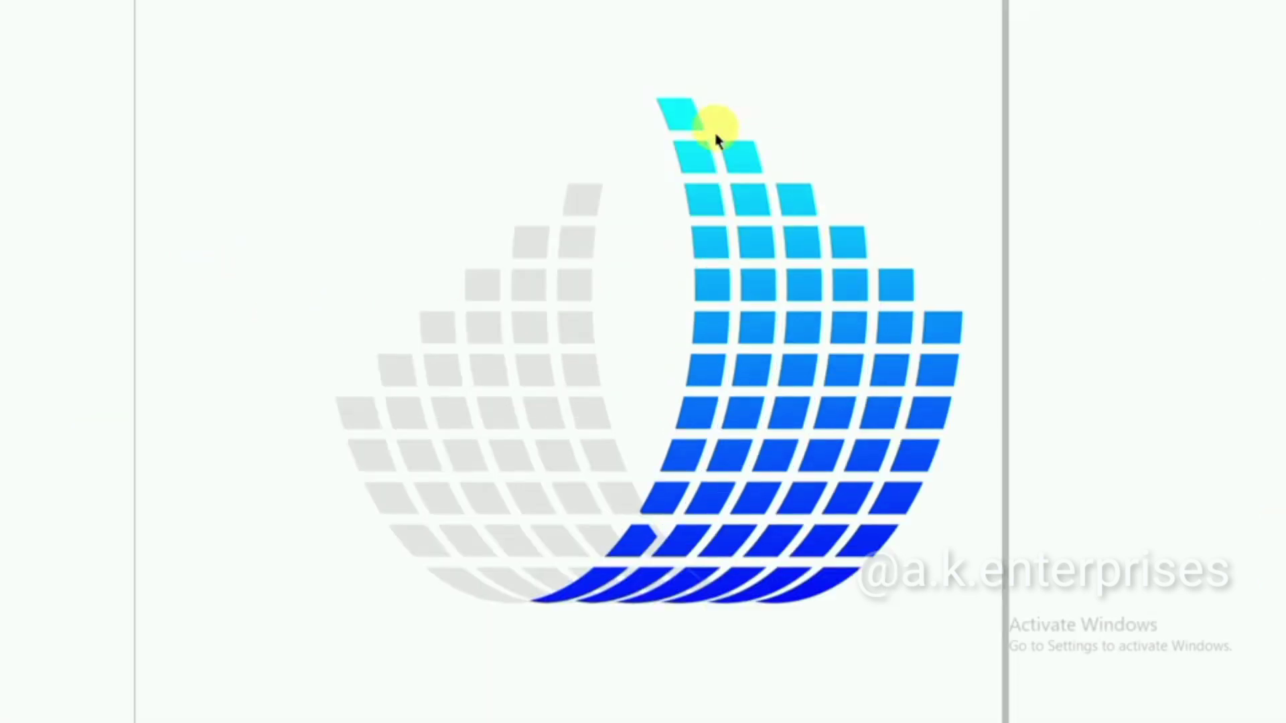